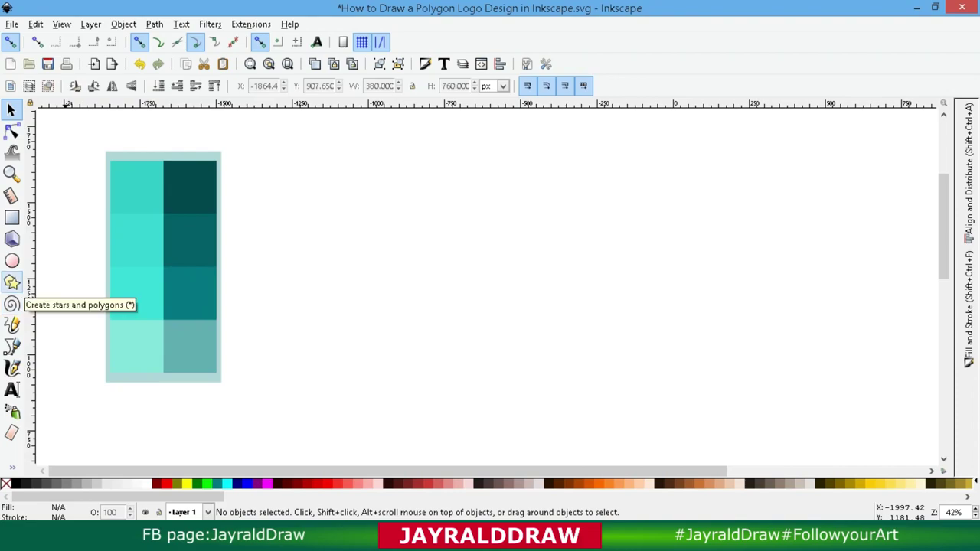
# Draw a triangle with the polygon tool, then move it and shrink it to about 130 px wide
pyautogui.click(11, 282)
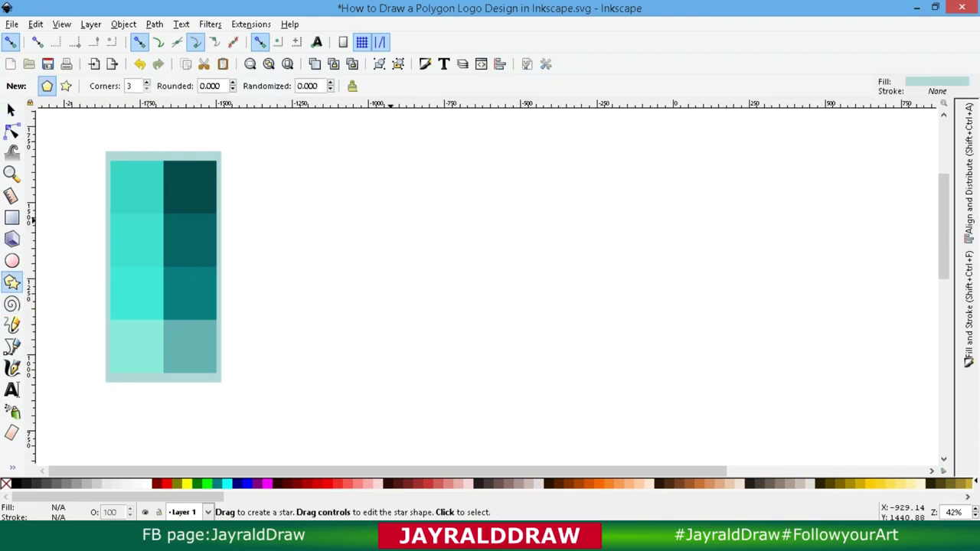
pyautogui.moveTo(392, 235); pyautogui.dragTo(475, 286)
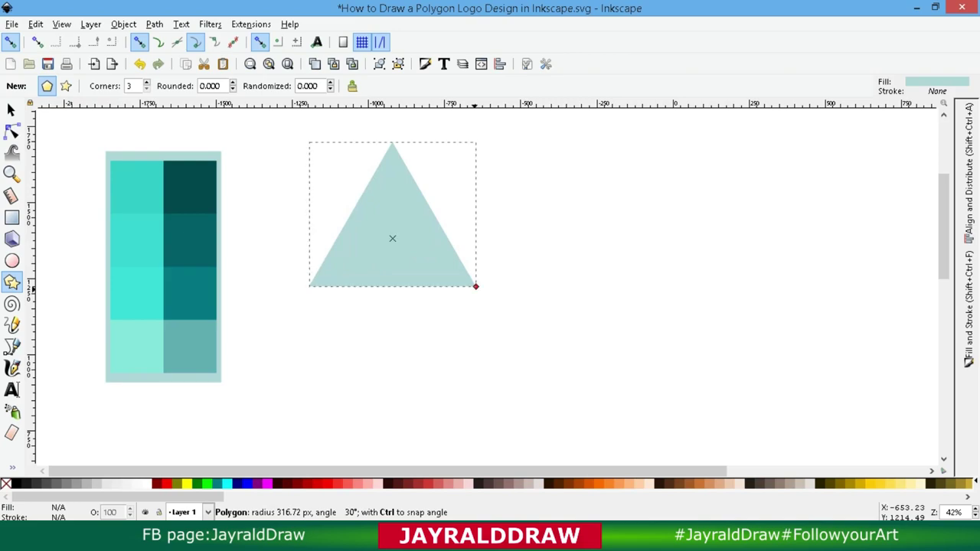
pyautogui.press('s')
pyautogui.moveTo(392, 233); pyautogui.dragTo(458, 292)
pyautogui.moveTo(540, 344); pyautogui.dragTo(516, 328)
pyautogui.moveTo(458, 291); pyautogui.dragTo(459, 260)
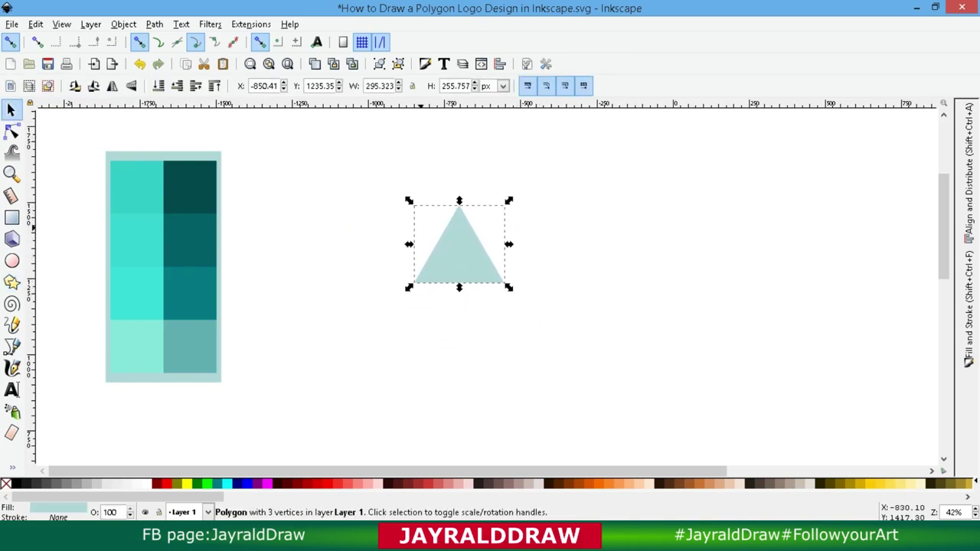
# Fill the triangle with bright turquoise and rotate it to point right, tilted 30 degrees
pyautogui.press('d')
pyautogui.click(136, 188)
pyautogui.press('d')
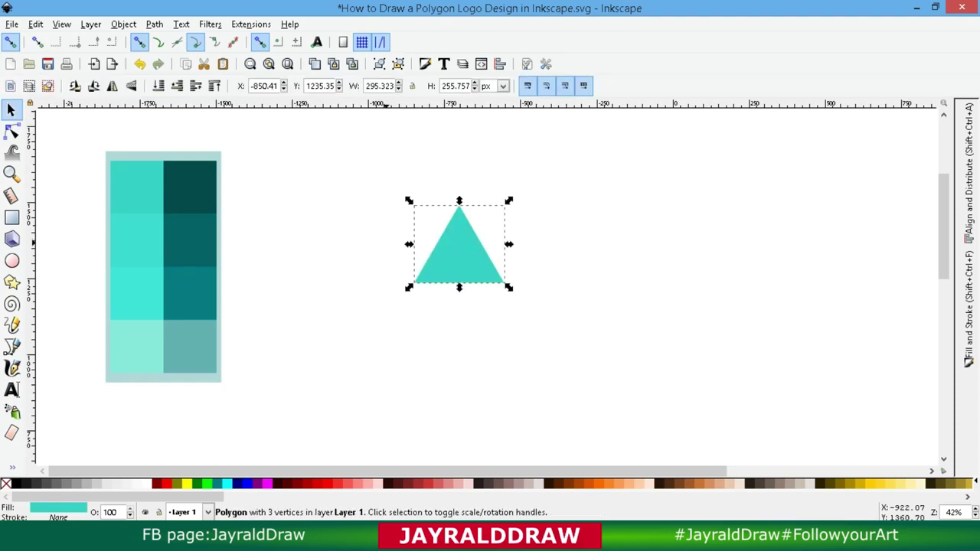
pyautogui.moveTo(508, 201); pyautogui.dragTo(503, 294)
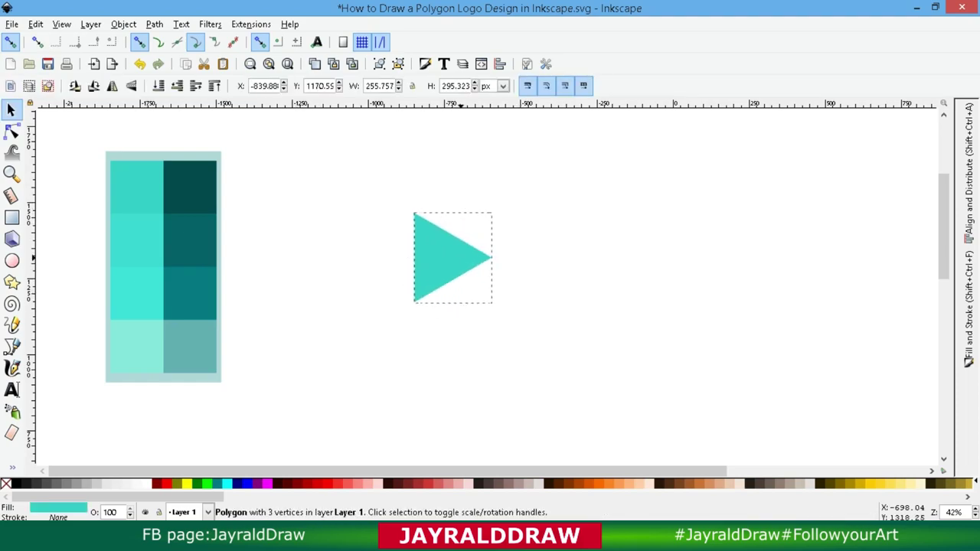
pyautogui.click(441, 256)
pyautogui.click(440, 256)
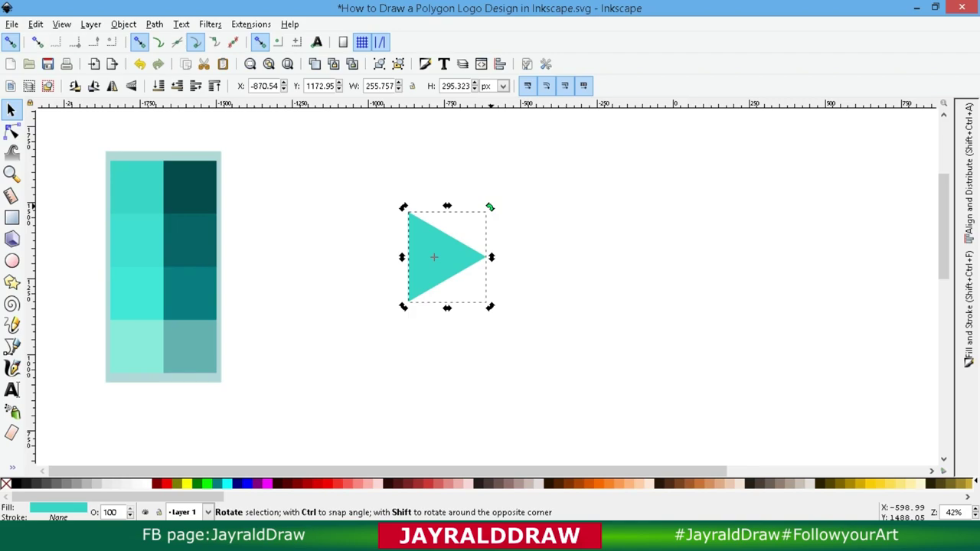
pyautogui.moveTo(490, 206)
pyautogui.mouseDown()
pyautogui.moveTo(508, 261)
pyautogui.moveTo(467, 212)
pyautogui.mouseUp()
# Tilt the upper triangle so its right edge is vertical, snap it on, and keep it light turquoise
pyautogui.click(451, 199)
pyautogui.moveTo(495, 156); pyautogui.dragTo(469, 144)
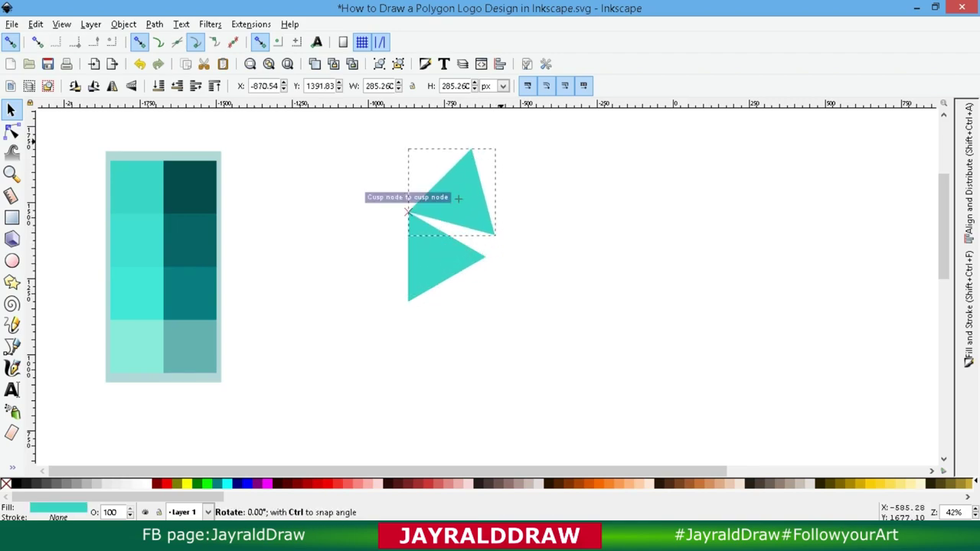
pyautogui.moveTo(485, 242); pyautogui.dragTo(487, 256)
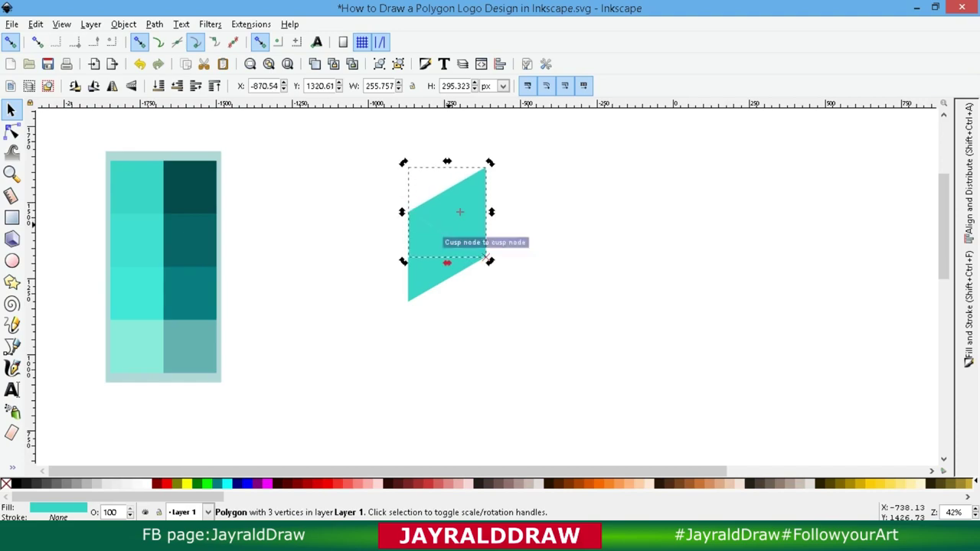
pyautogui.press('d')
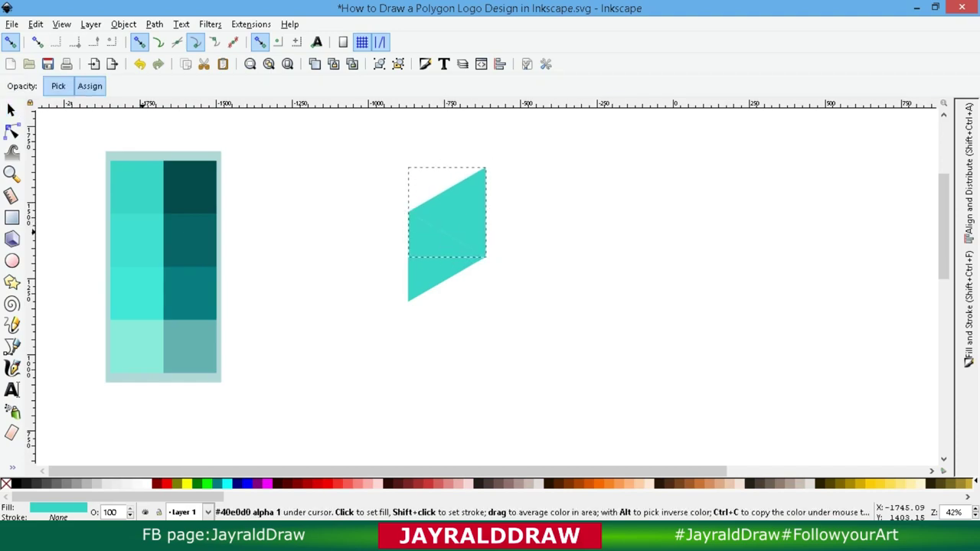
pyautogui.click(141, 238)
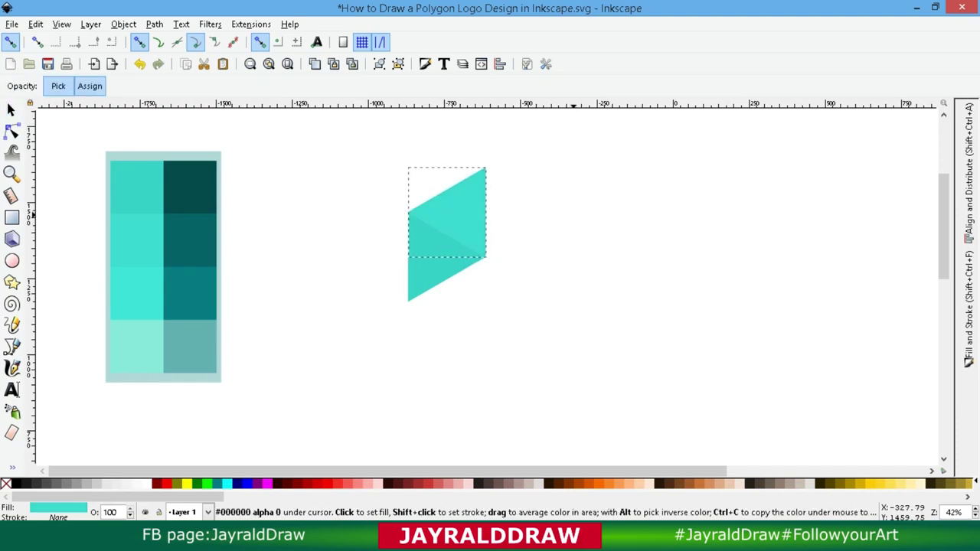
pyautogui.click(200, 187)
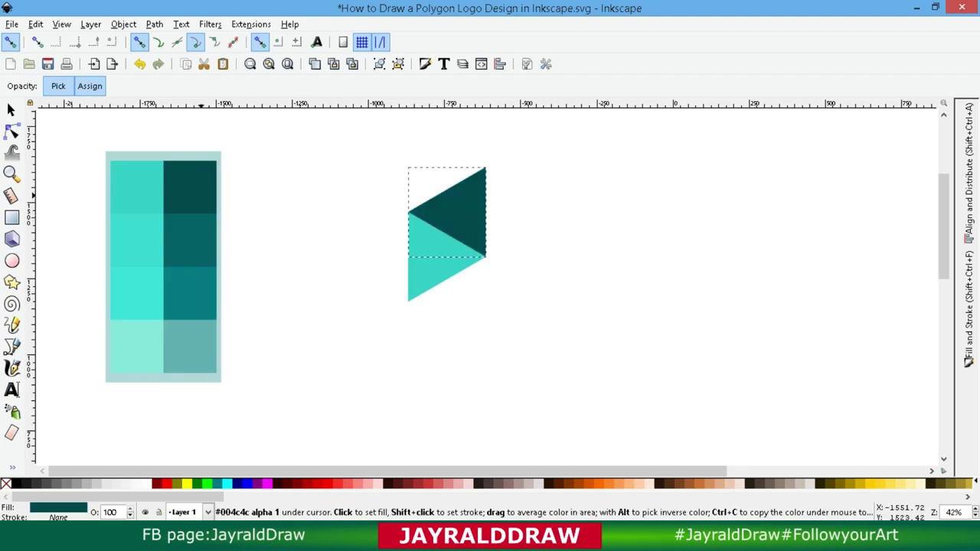
pyautogui.click(137, 187)
# Duplicate the triangle, mirror the copy horizontally and place it to the right, forming an arrow
pyautogui.press('s')
pyautogui.rightClick(447, 261)
pyautogui.click(490, 273)
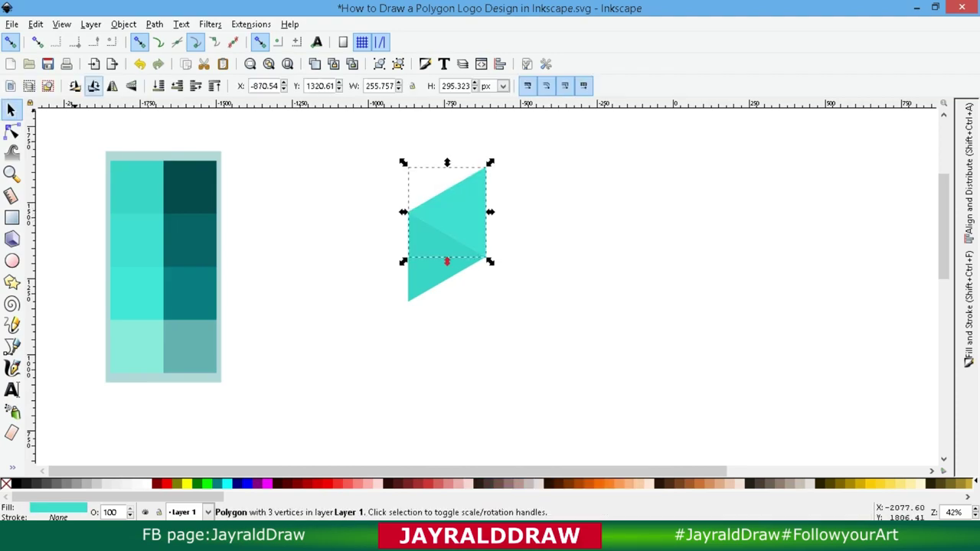
pyautogui.hotkey('ctrl', 'alt', 'v')
pyautogui.press('h')
pyautogui.moveTo(404, 212); pyautogui.dragTo(480, 212)
# Fill the right-hand triangle with the darkest teal swatch
pyautogui.click(621, 222)
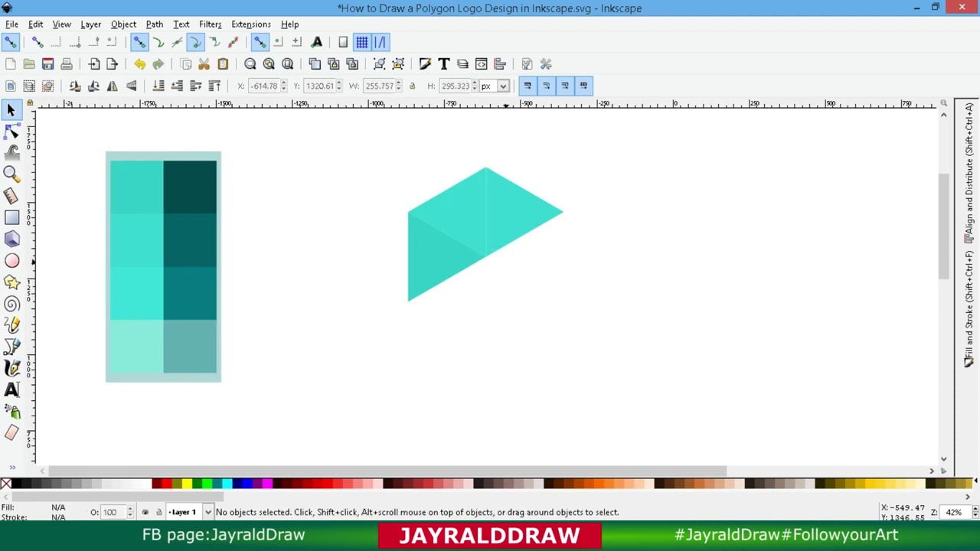
pyautogui.click(528, 214)
pyautogui.press('d')
pyautogui.click(190, 187)
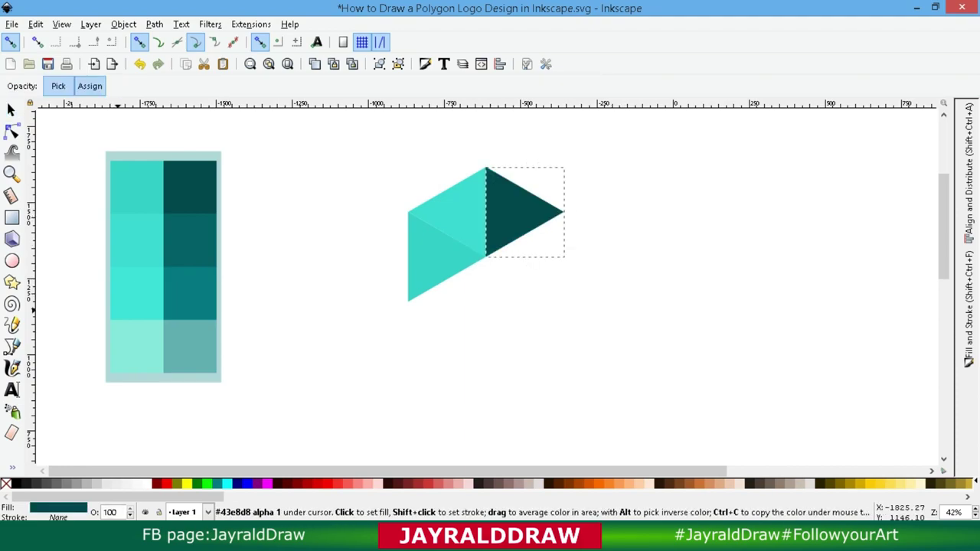
pyautogui.press('s')
pyautogui.click(190, 187)
# Duplicate the dark triangle and flip the copy upside down beneath the original
pyautogui.click(483, 211)
pyautogui.press('Escape')
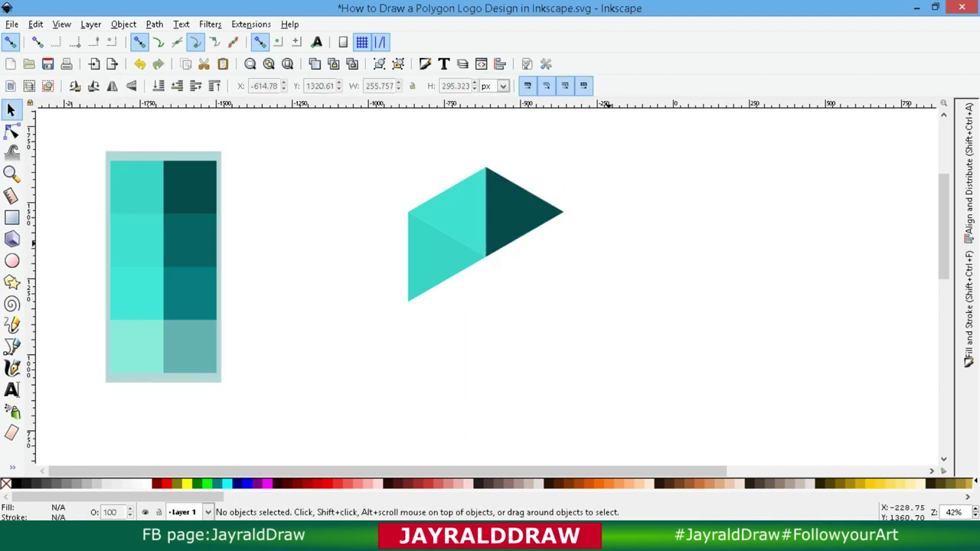
pyautogui.click(482, 213)
pyautogui.rightClick(513, 213)
pyautogui.press('Escape')
pyautogui.press('Escape')
pyautogui.rightClick(506, 199)
pyautogui.press('Escape')
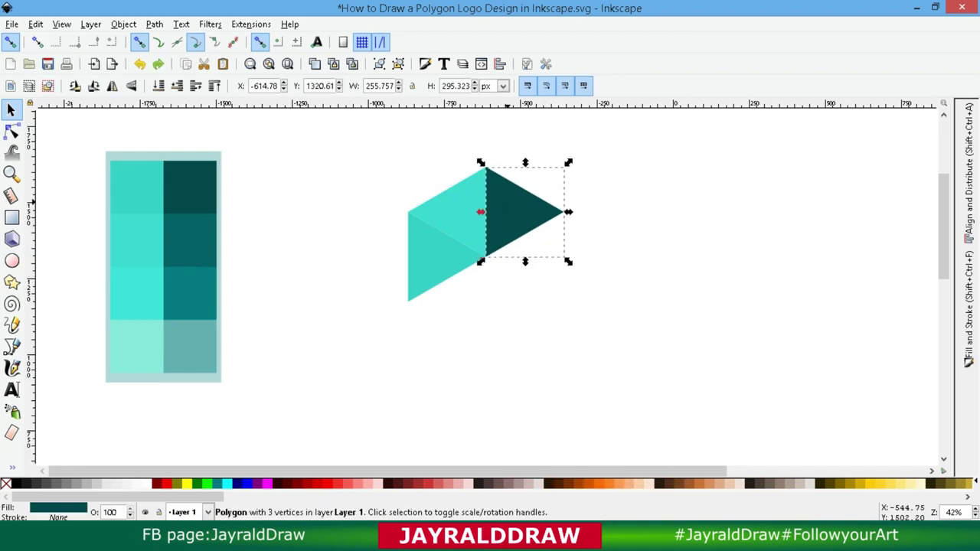
pyautogui.rightClick(496, 193)
pyautogui.press('Escape')
pyautogui.hotkey('ctrl', 'd')
pyautogui.moveTo(529, 215)
pyautogui.mouseDown()
pyautogui.moveTo(544, 285)
pyautogui.moveTo(525, 257)
pyautogui.mouseUp()
pyautogui.click(94, 85)
pyautogui.click(94, 85)
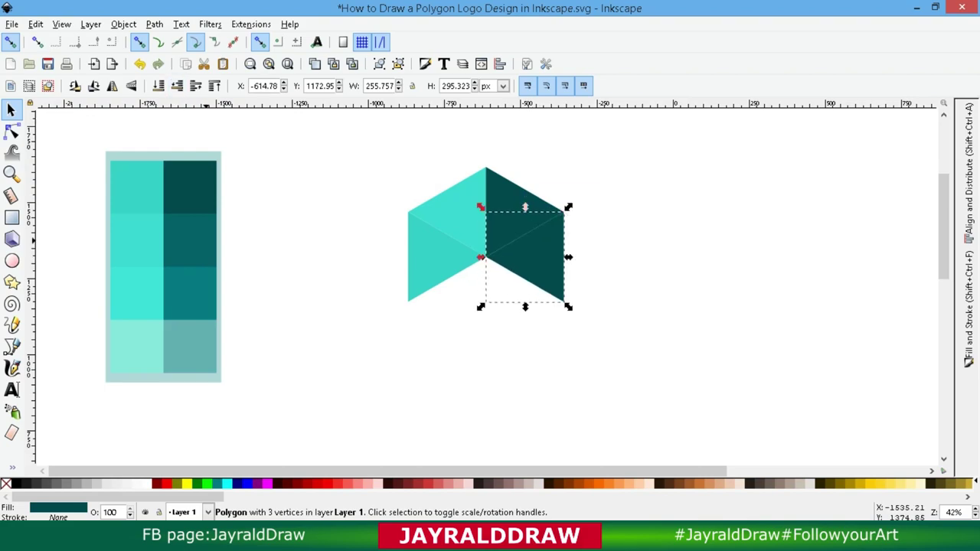
# Give the lower-right copy a lighter teal swatch colour
pyautogui.press('d')
pyautogui.click(190, 239)
pyautogui.press('s')
pyautogui.click(461, 301)
# Mirror the triangle, rotate it 180 degrees and snap it into the hexagon's lower half
pyautogui.rightClick(517, 253)
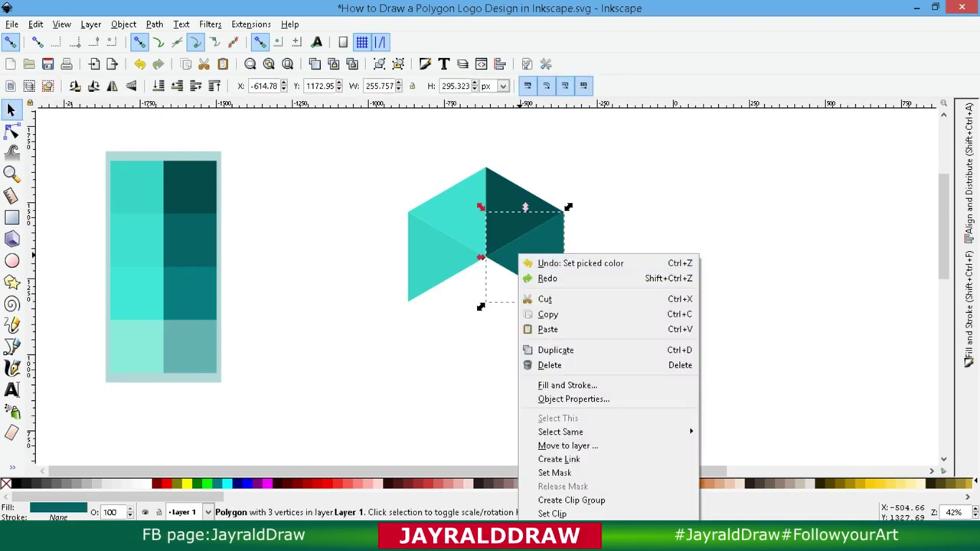
pyautogui.press('Escape')
pyautogui.click(111, 85)
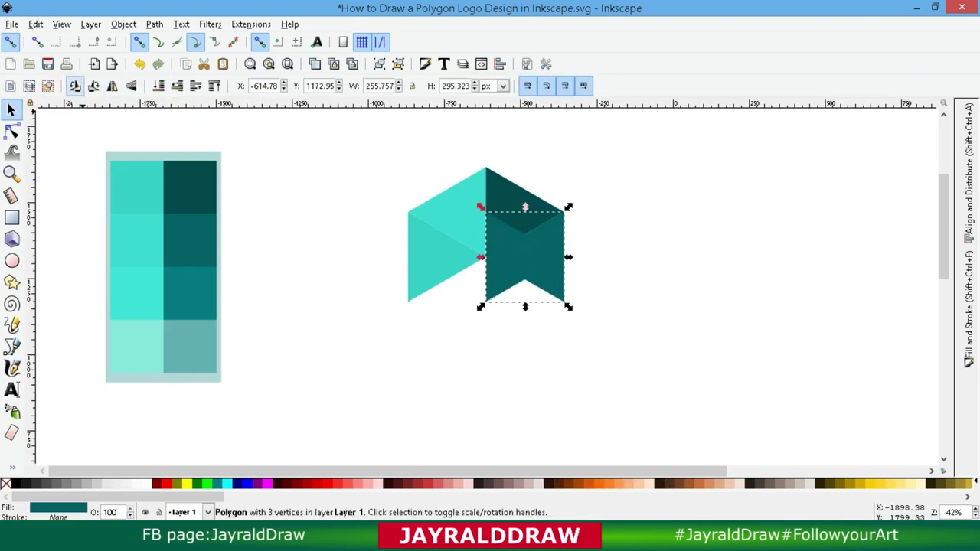
pyautogui.click(75, 85)
pyautogui.click(75, 85)
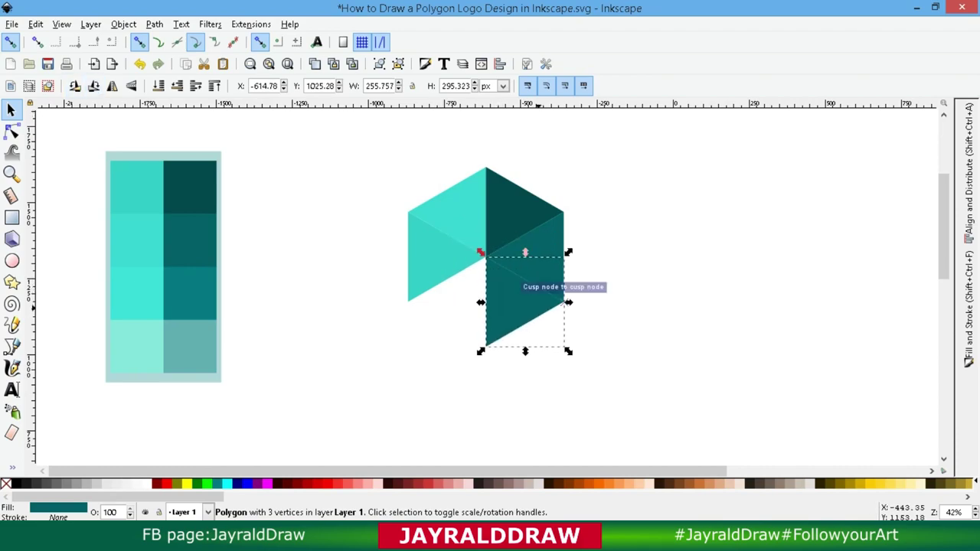
pyautogui.rightClick(474, 243)
pyautogui.press('Escape')
pyautogui.moveTo(473, 243)
pyautogui.mouseDown()
pyautogui.moveTo(482, 255)
pyautogui.moveTo(405, 255)
pyautogui.mouseUp()
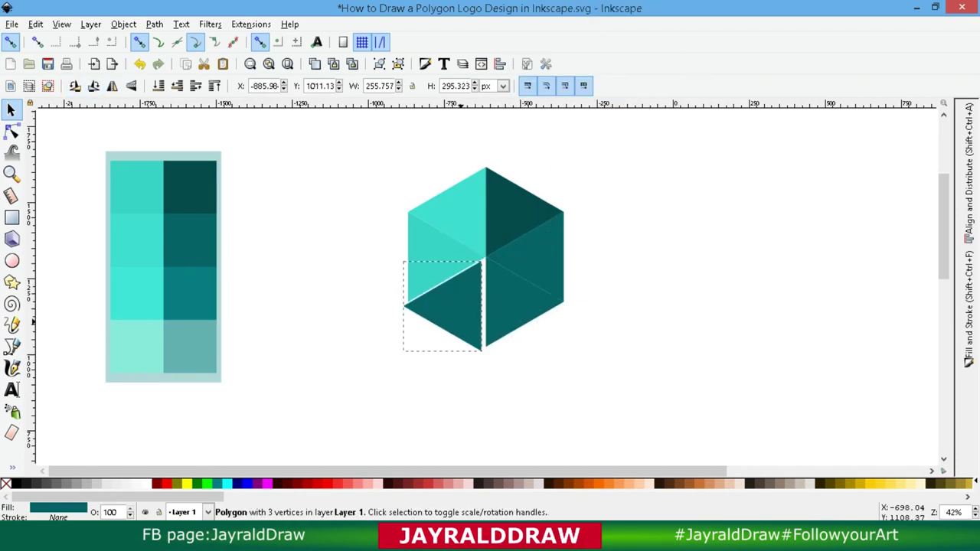
# Fill the lower-right hexagon triangle with mid teal
pyautogui.click(536, 306)
pyautogui.press('d')
pyautogui.click(190, 282)
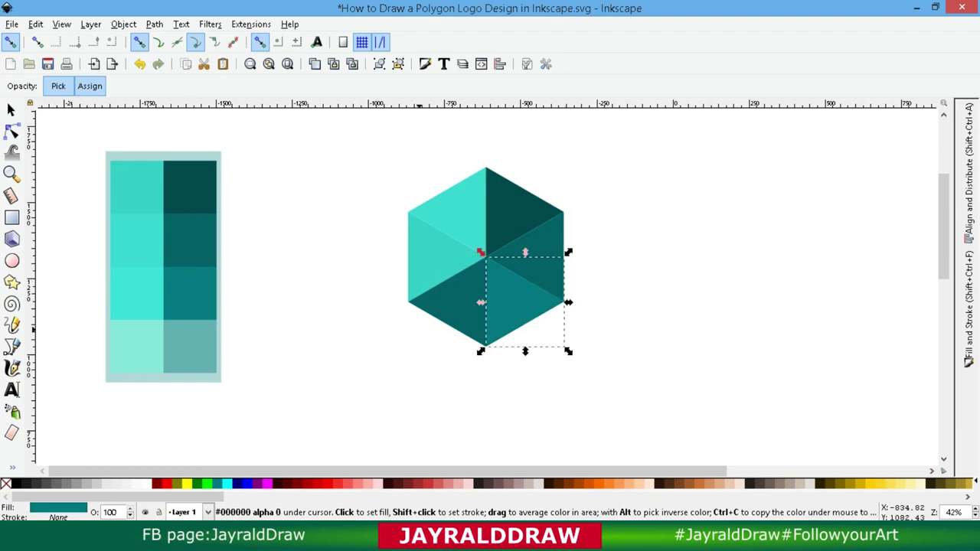
pyautogui.press('d')
pyautogui.press('b')
pyautogui.press('d')
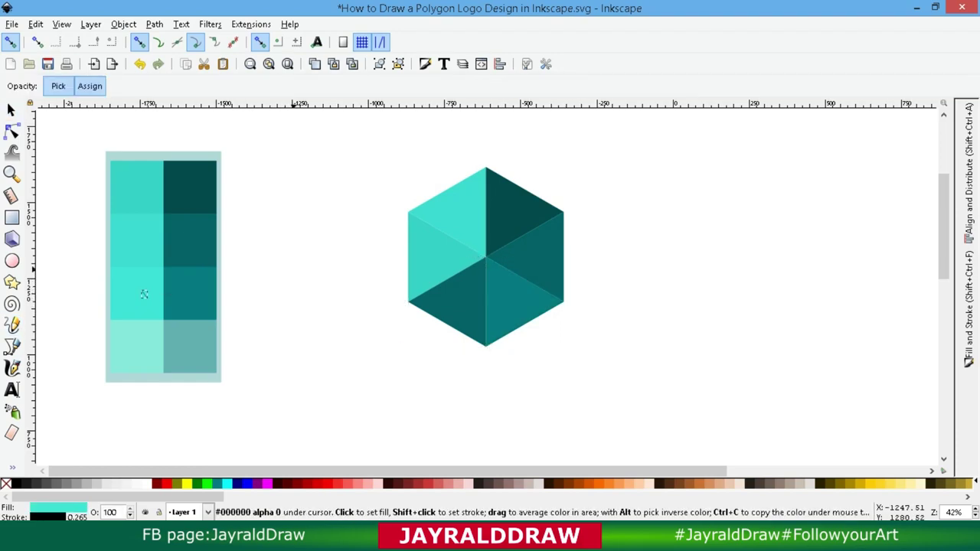
pyautogui.press('s')
# Fill the lower-left hexagon triangle with light turquoise
pyautogui.click(476, 270)
pyautogui.press('d')
pyautogui.click(450, 229)
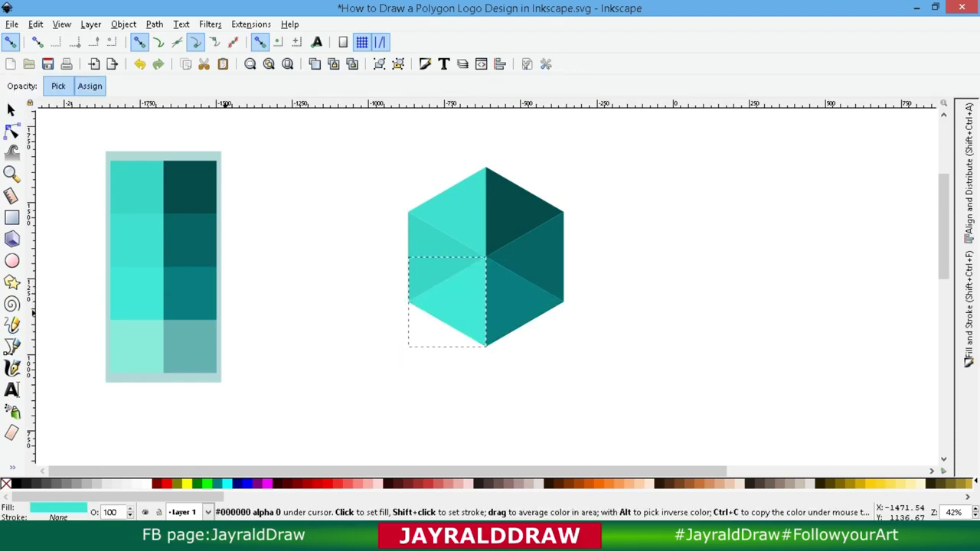
pyautogui.press('s')
pyautogui.press('Escape')
# Duplicate the lower-right triangle, mirror it below the hexagon and fill it greyish teal
pyautogui.scroll(-1, 488, 280)
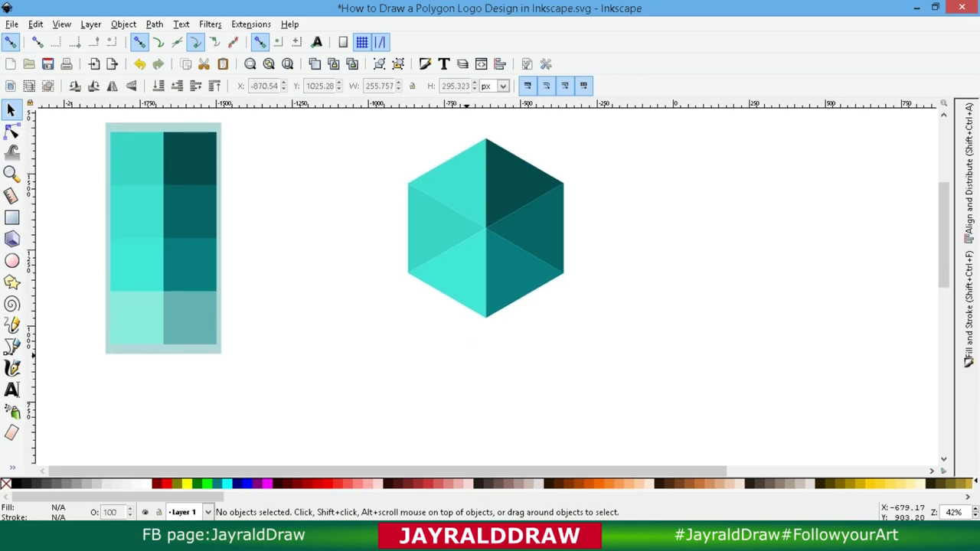
pyautogui.click(525, 268)
pyautogui.hotkey('ctrl', 'd')
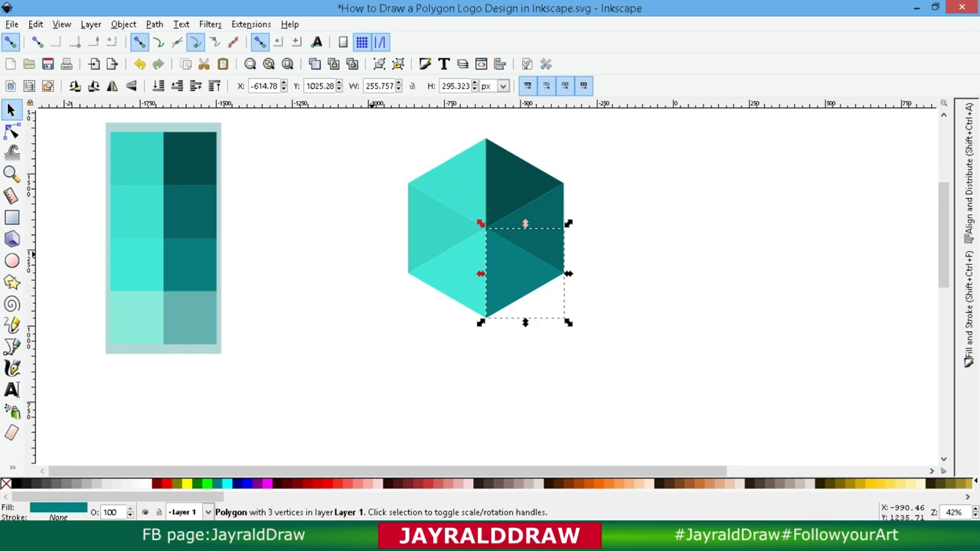
pyautogui.moveTo(524, 272)
pyautogui.mouseDown()
pyautogui.moveTo(533, 344)
pyautogui.moveTo(485, 318)
pyautogui.mouseUp()
pyautogui.click(112, 85)
pyautogui.press('d')
pyautogui.click(203, 325)
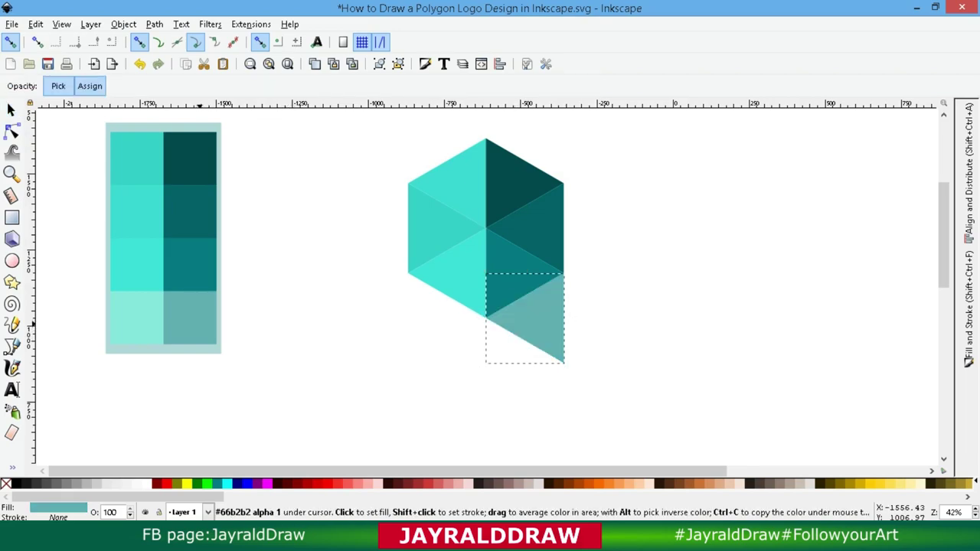
# Duplicate that triangle again, move the copy further down and mirror it horizontally
pyautogui.rightClick(530, 318)
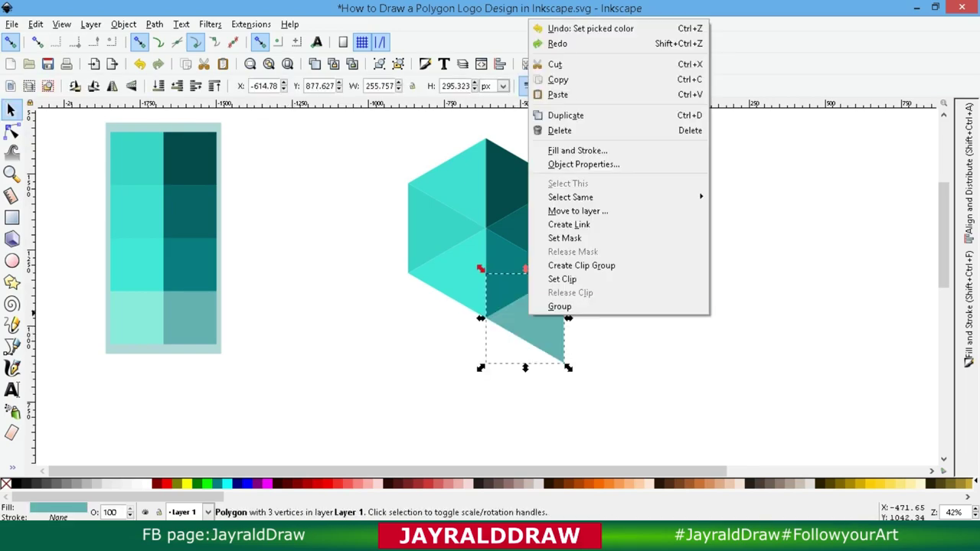
pyautogui.click(558, 112)
pyautogui.moveTo(536, 321)
pyautogui.mouseDown()
pyautogui.moveTo(482, 389)
pyautogui.moveTo(524, 360)
pyautogui.mouseUp()
pyautogui.click(112, 85)
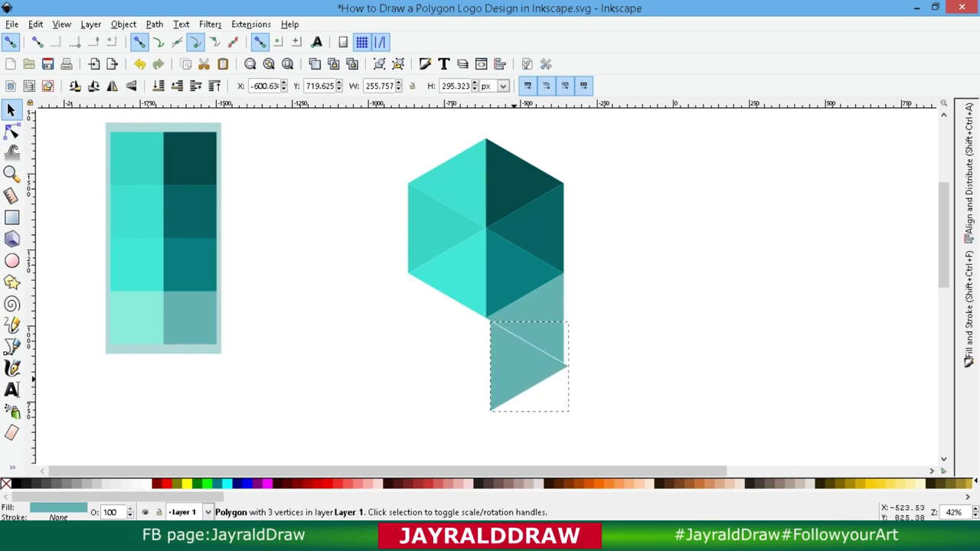
pyautogui.scroll(-1, 490, 291)
pyautogui.press('Escape')
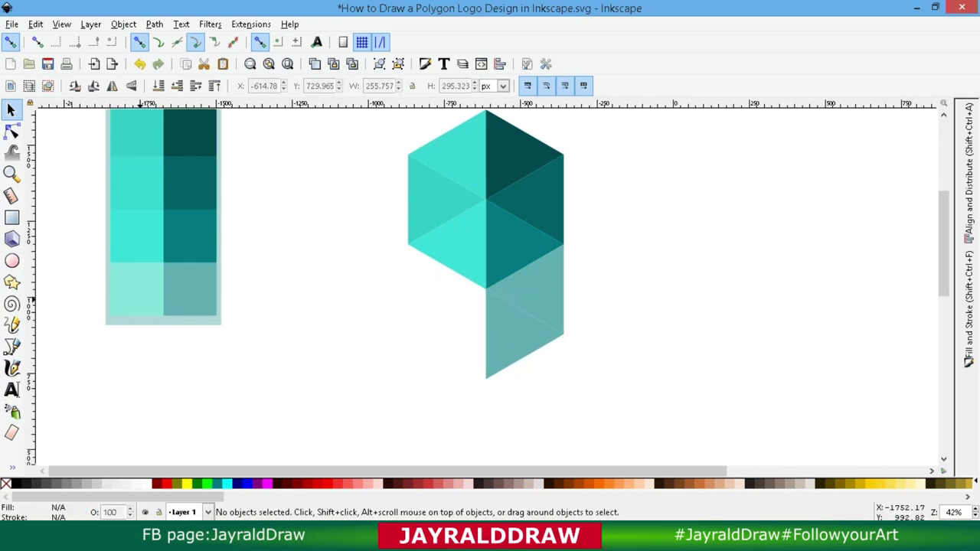
# Recolour the lowest triangle with a lighter pale teal swatch
pyautogui.press('d')
pyautogui.press('space')
pyautogui.press('Tab')
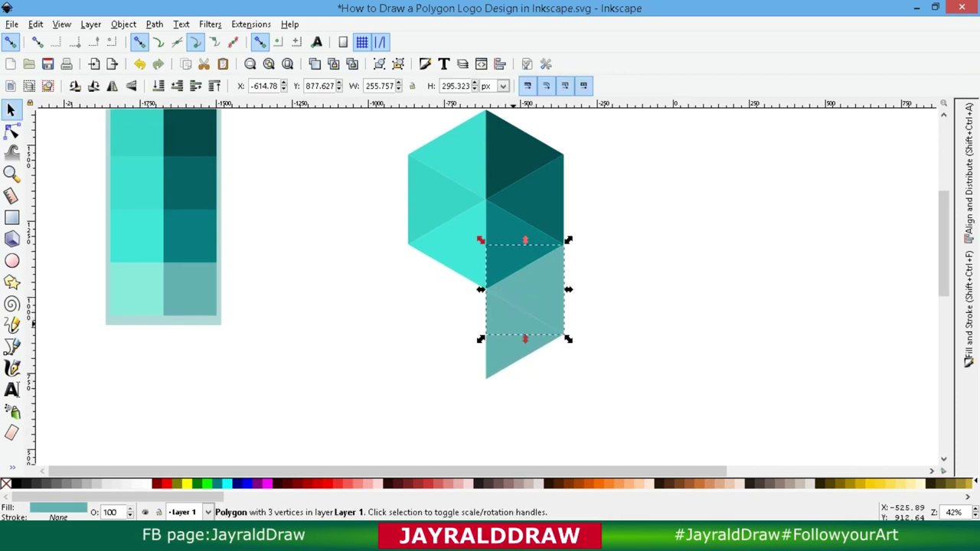
pyautogui.press('space')
pyautogui.press('Tab')
pyautogui.click(136, 291)
pyautogui.press('space')
pyautogui.press('Escape')
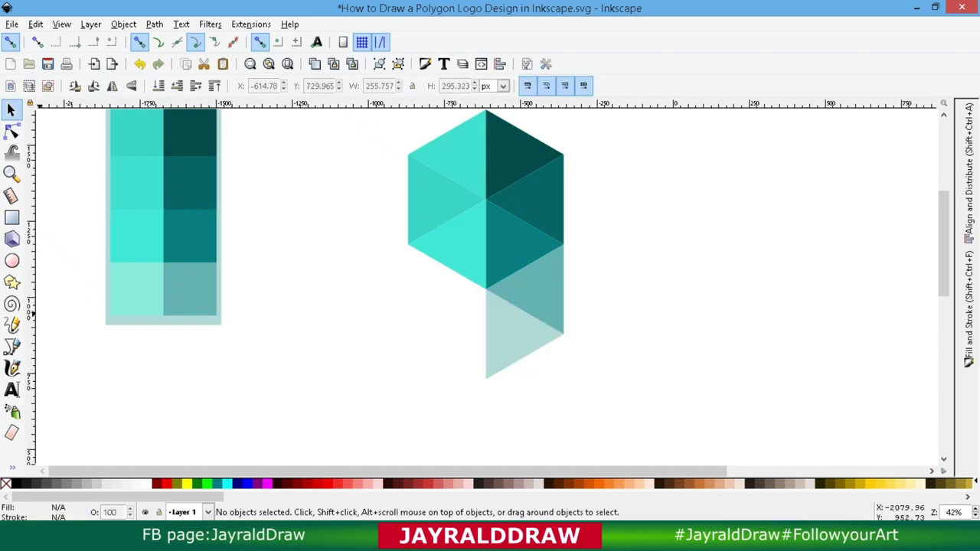
# Duplicate the lower pale triangle, move the copy to its left and mirror it
pyautogui.rightClick(504, 329)
pyautogui.click(536, 127)
pyautogui.moveTo(513, 330)
pyautogui.mouseDown()
pyautogui.moveTo(418, 331)
pyautogui.moveTo(453, 373)
pyautogui.moveTo(432, 326)
pyautogui.mouseUp()
pyautogui.press('h')
# Move the small triangle left and up, then mirror it into place at the tail's end
pyautogui.scroll(-2, 452, 374)
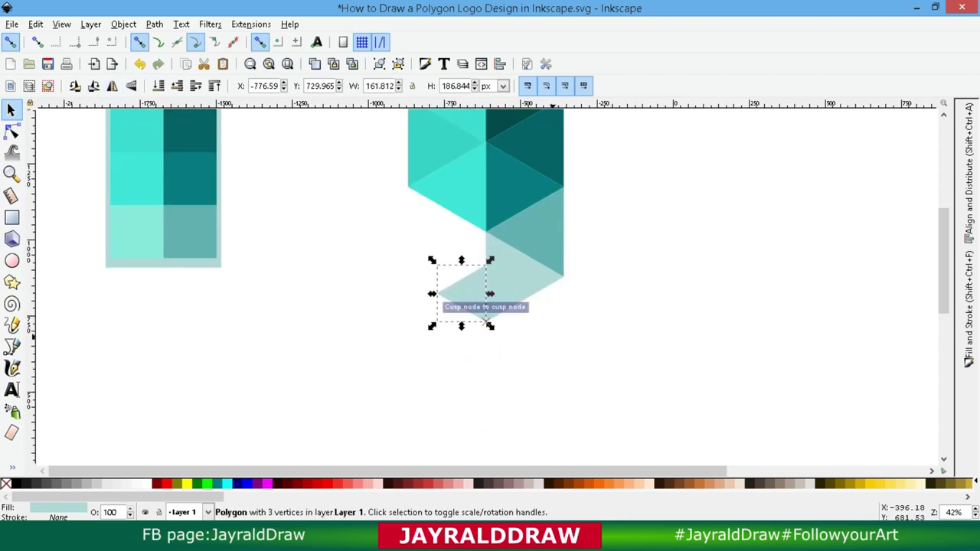
pyautogui.rightClick(475, 299)
pyautogui.press('Escape')
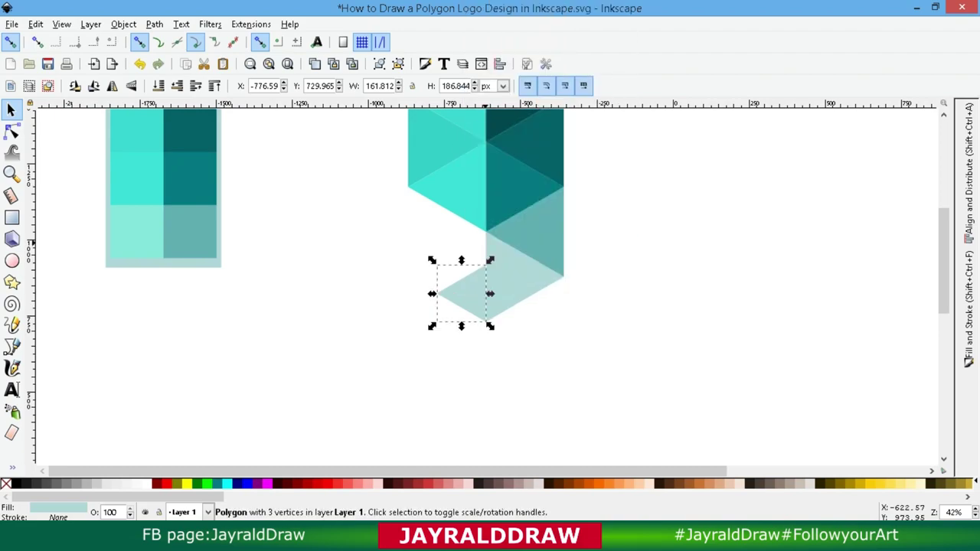
pyautogui.moveTo(460, 294)
pyautogui.mouseDown()
pyautogui.moveTo(436, 263)
pyautogui.moveTo(458, 258)
pyautogui.mouseUp()
pyautogui.click(111, 85)
pyautogui.click(457, 258)
pyautogui.press('Escape')
pyautogui.scroll(1, 421, 343)
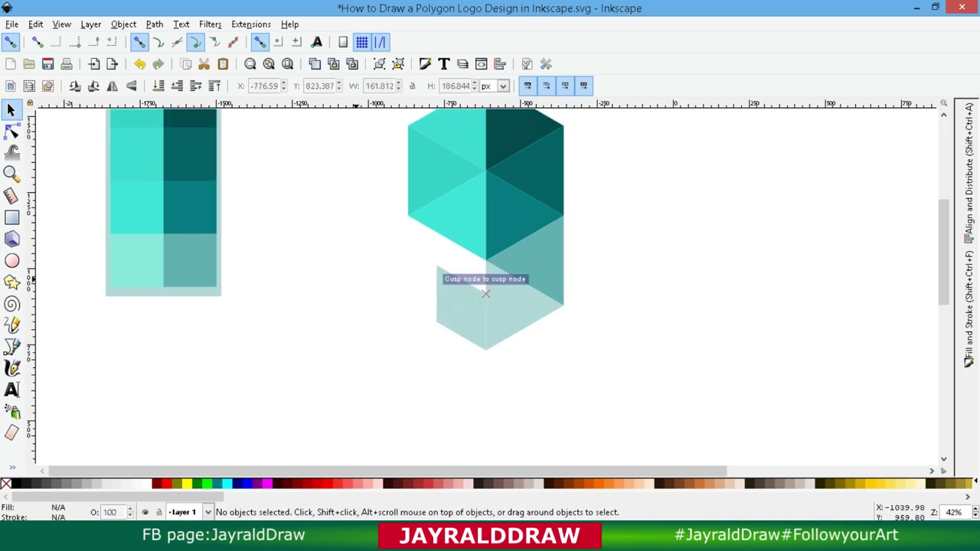
pyautogui.scroll(1, 421, 343)
# Recolour the lower pale triangle with the bright teal swatch
pyautogui.press('d')
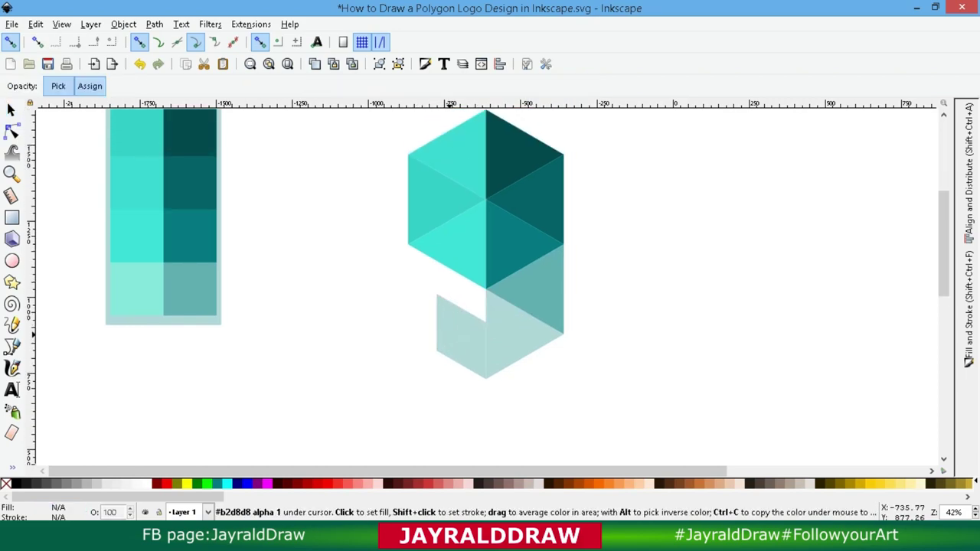
pyautogui.press('s')
pyautogui.click(460, 325)
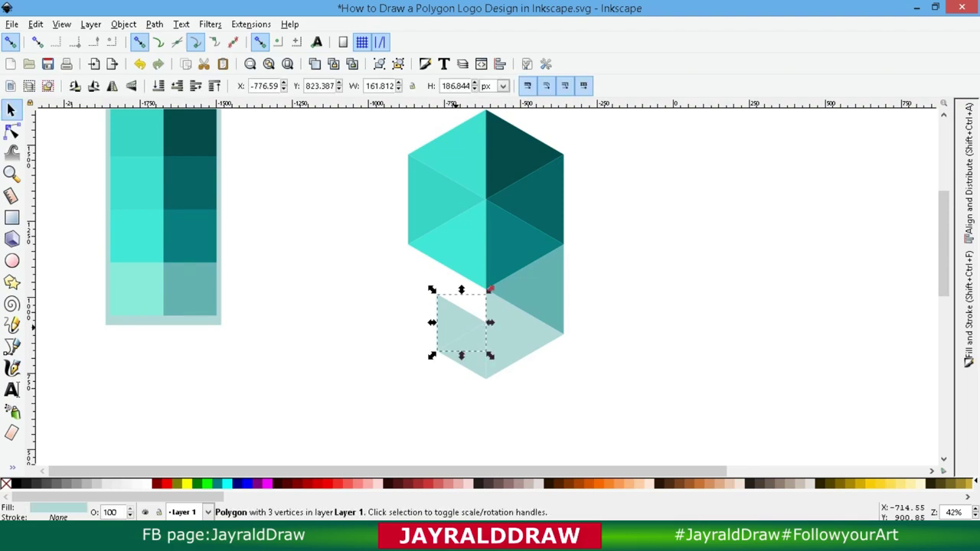
pyautogui.press('d')
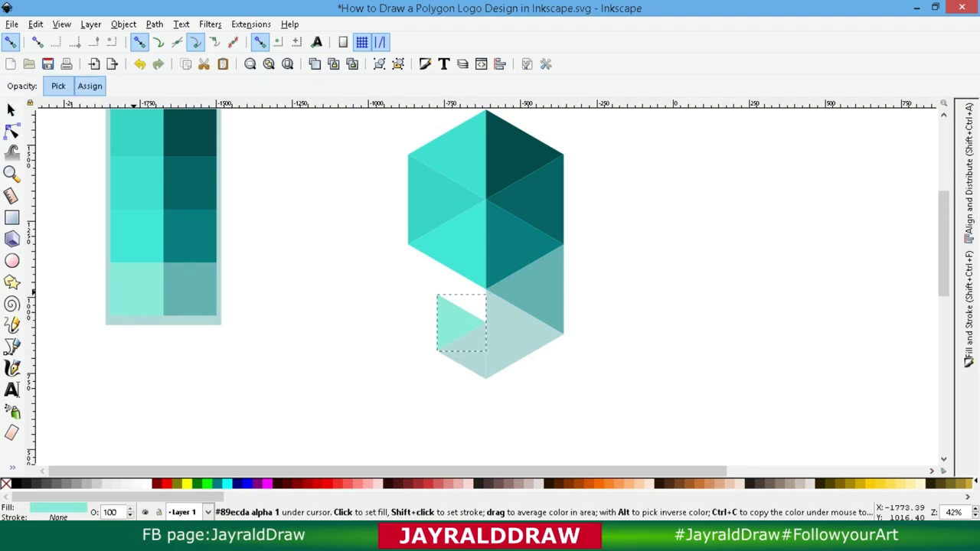
pyautogui.press('s')
pyautogui.click(469, 359)
pyautogui.press('d')
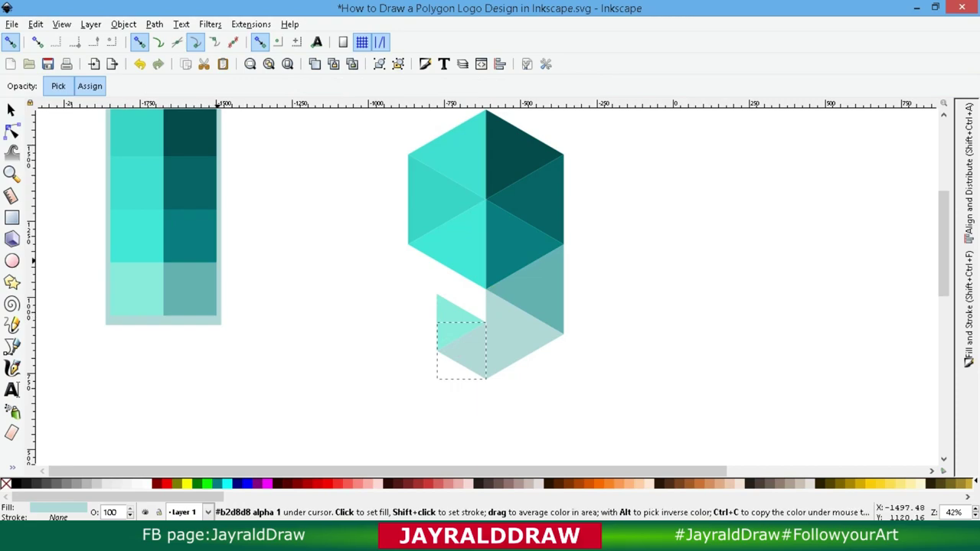
pyautogui.click(147, 245)
pyautogui.press('s')
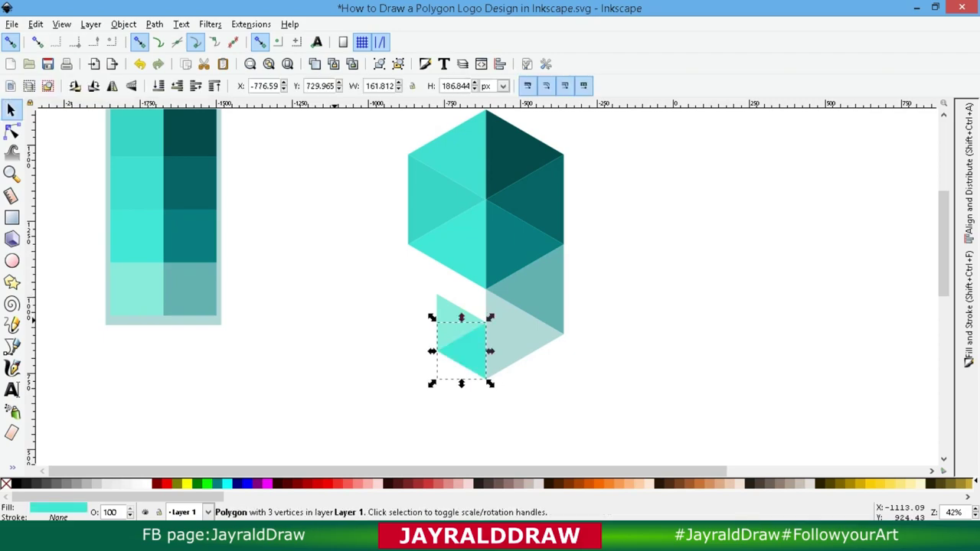
pyautogui.click(334, 318)
# Zoom out, select all ten logo triangles and group them with Ctrl+G
pyautogui.scroll(1, 349, 359)
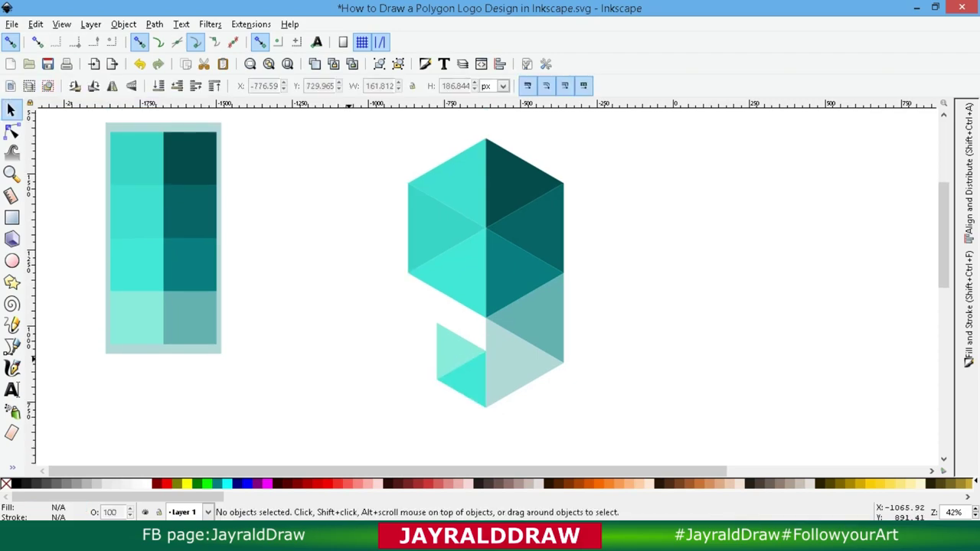
pyautogui.click(461, 382)
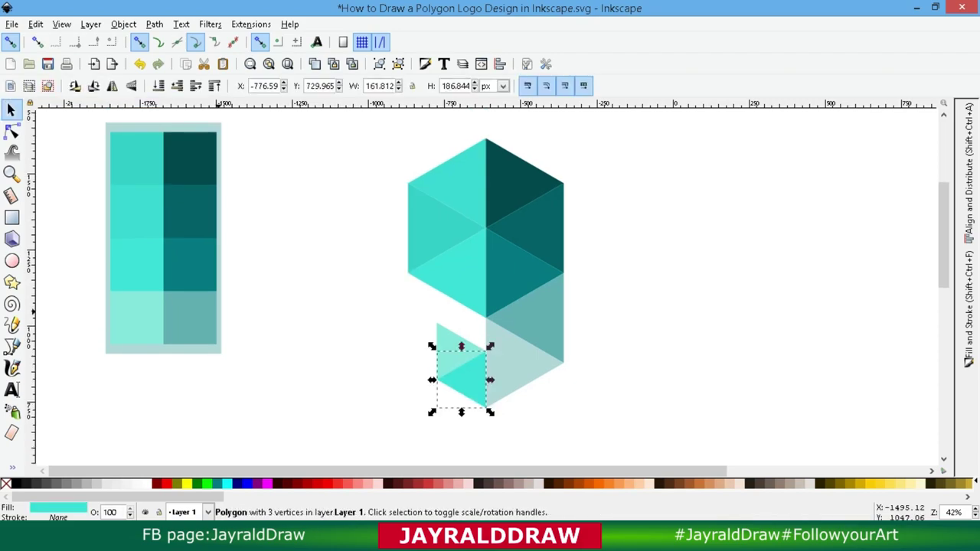
pyautogui.press('Escape')
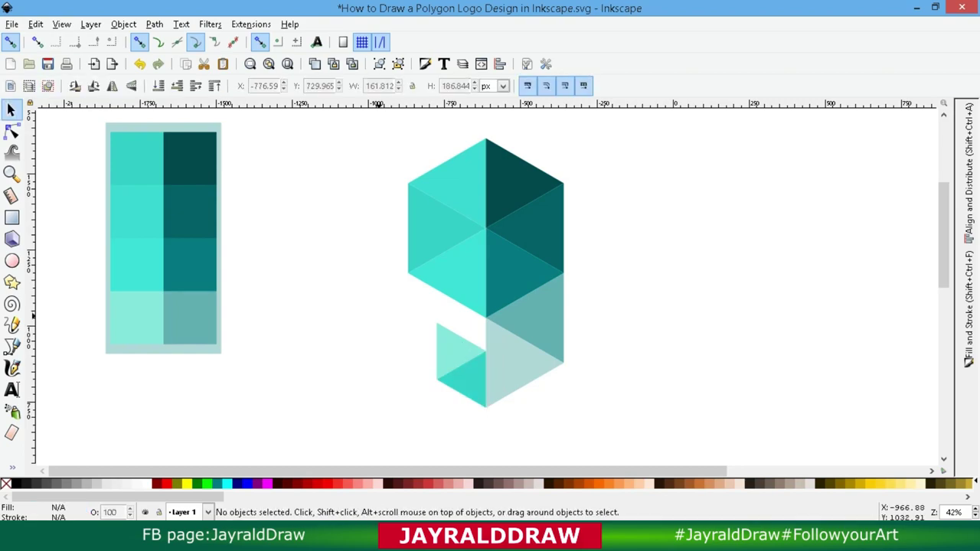
pyautogui.press('Delete')
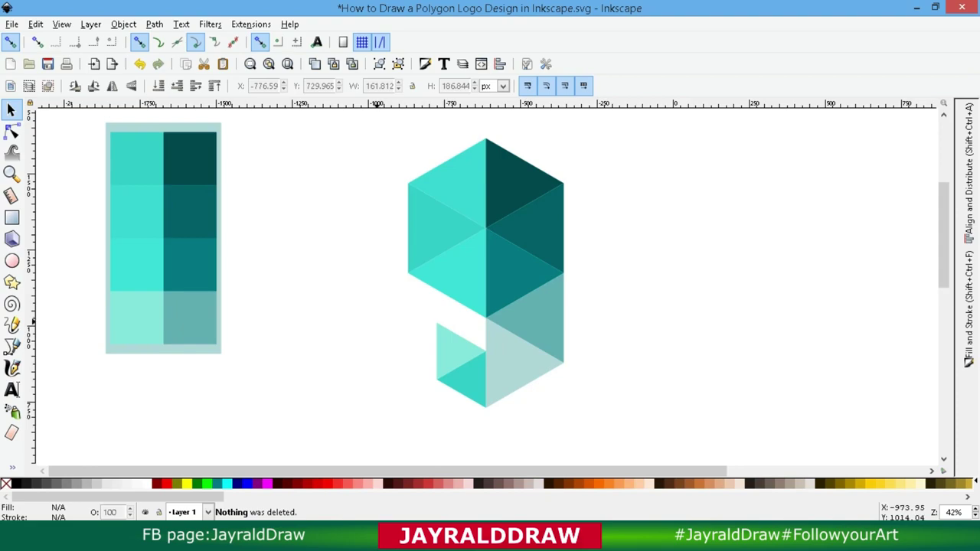
pyautogui.press('-')
pyautogui.moveTo(393, 166); pyautogui.dragTo(599, 393)
pyautogui.hotkey('ctrl', 'g')
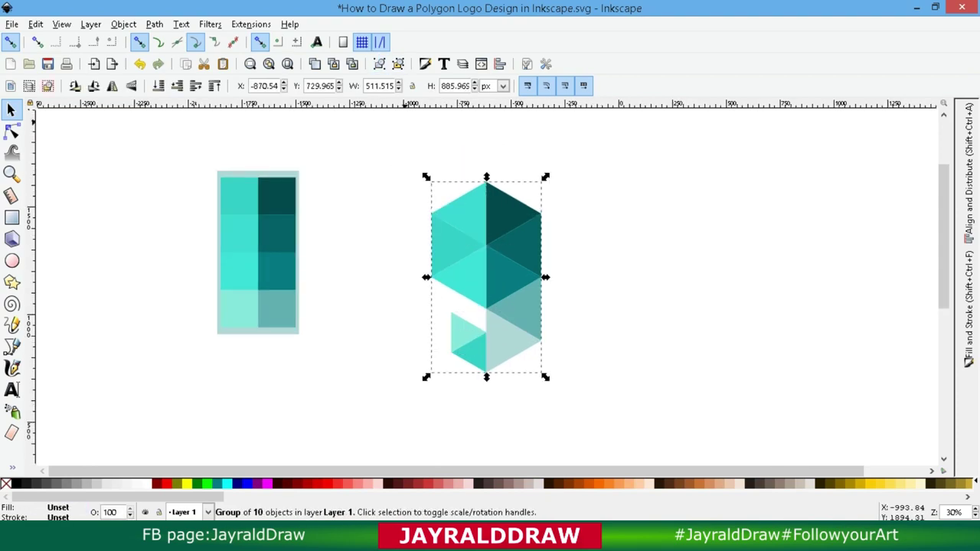
# Reposition the logo group slightly, and move the colour swatch group up and left
pyautogui.moveTo(520, 261); pyautogui.dragTo(534, 244)
pyautogui.press('Escape')
pyautogui.moveTo(258, 253); pyautogui.dragTo(149, 228)
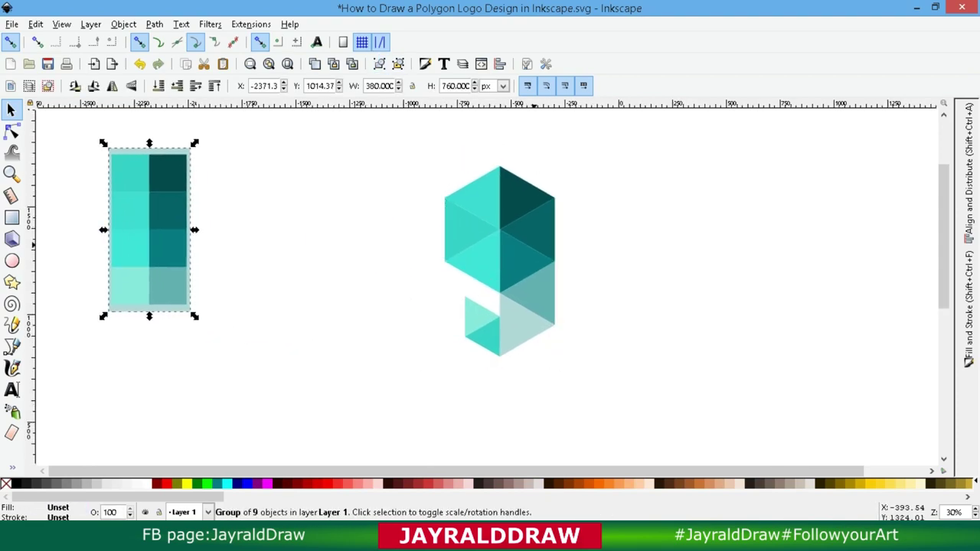
pyautogui.moveTo(534, 243); pyautogui.dragTo(496, 239)
pyautogui.click(593, 270)
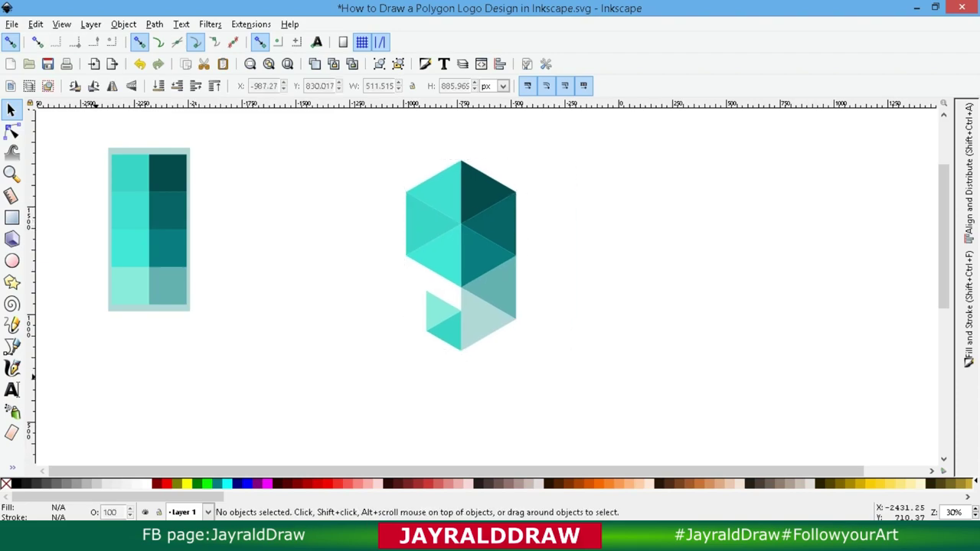
# Draw a teal rectangle sized W 1920 × H 1080, lower it with Page Down, and drag it over the logo
pyautogui.press('r')
pyautogui.moveTo(205, 180); pyautogui.dragTo(250, 202)
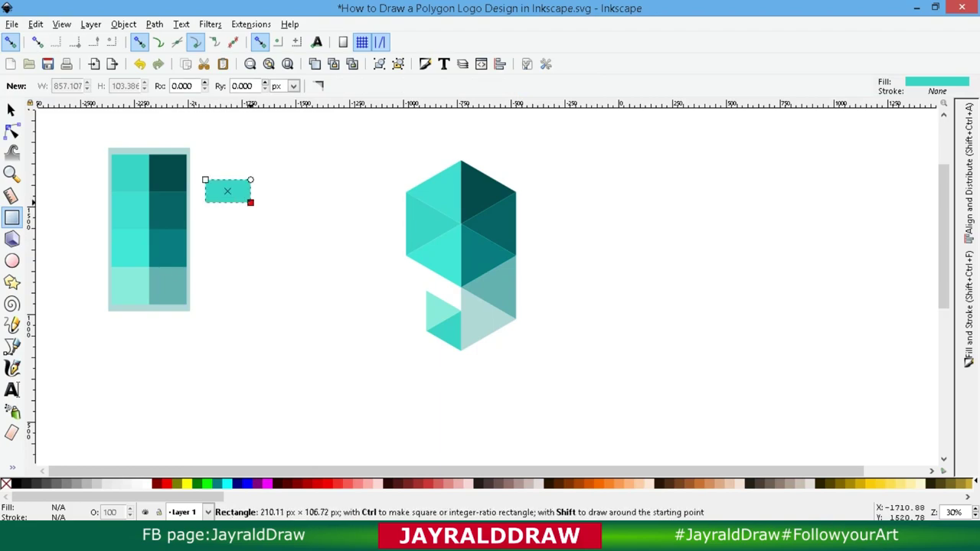
pyautogui.click(11, 110)
pyautogui.write('1920')
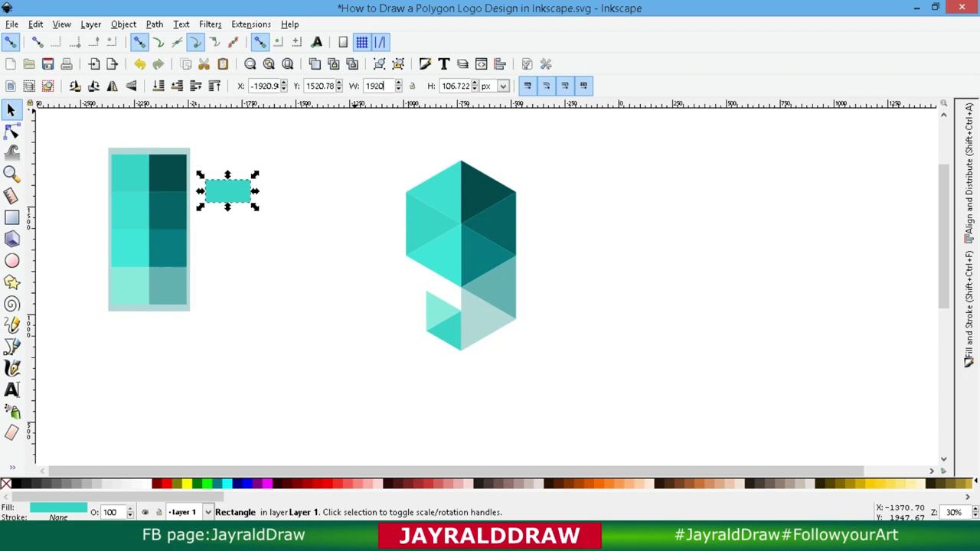
pyautogui.press('Return')
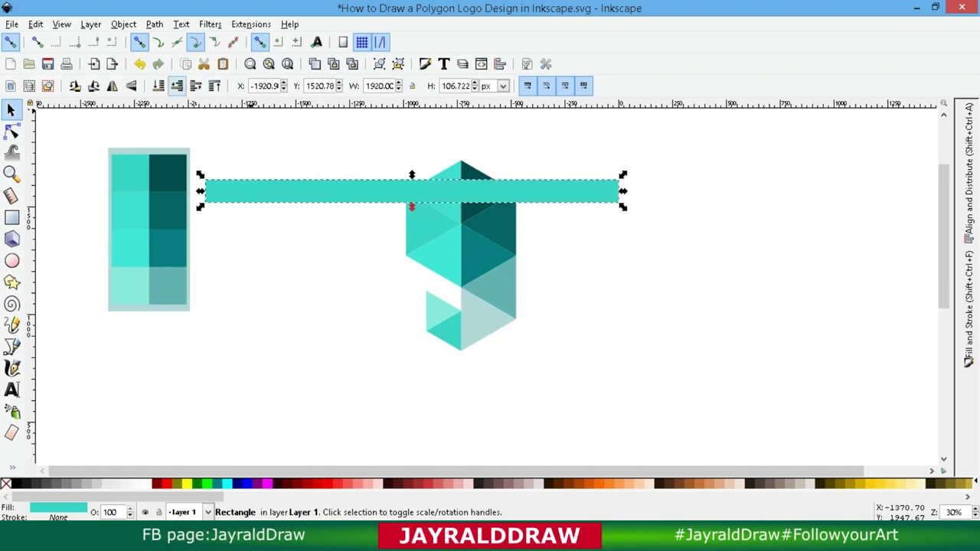
pyautogui.press('pagedown')
pyautogui.write('1080')
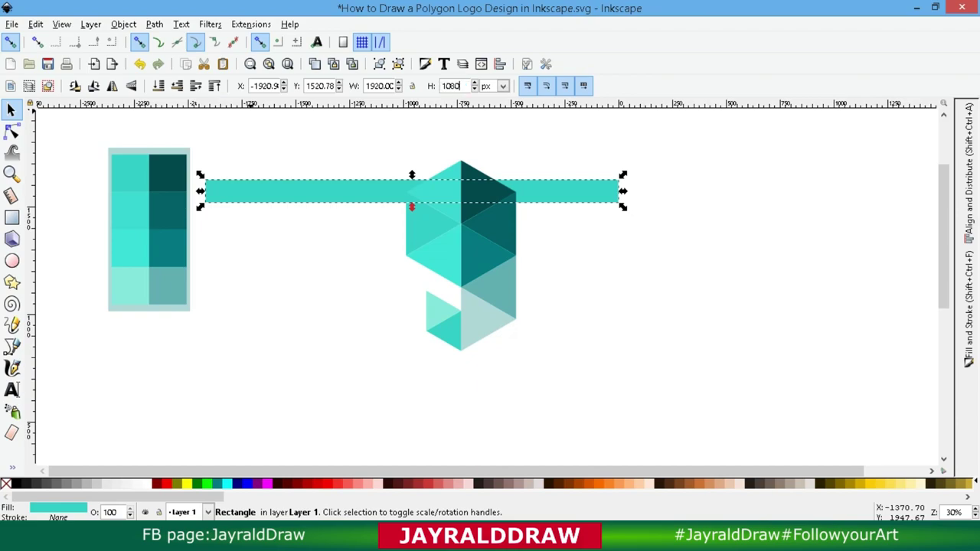
pyautogui.press('Return')
pyautogui.moveTo(324, 169); pyautogui.dragTo(346, 331)
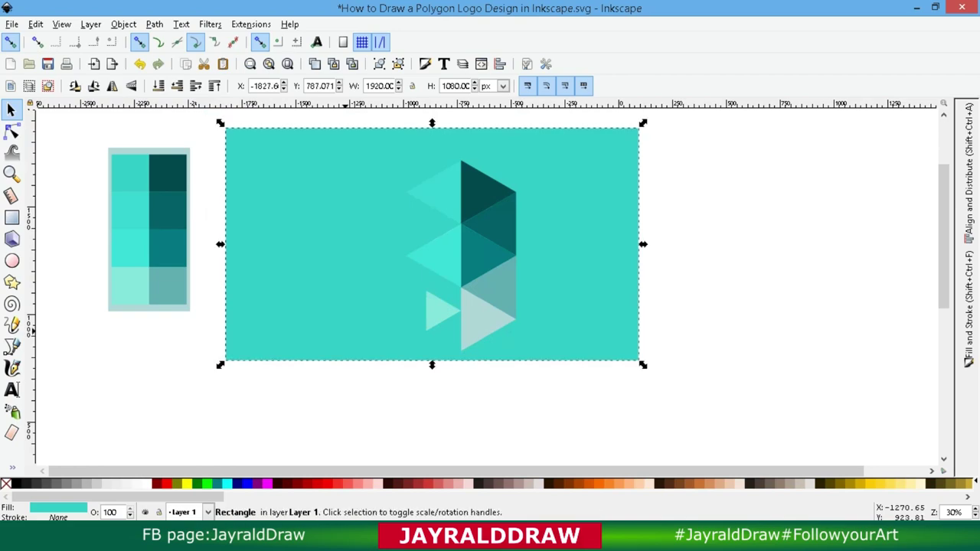
# Try white, light cyan, dark teal and dark green fills on the background rectangle
pyautogui.click(146, 483)
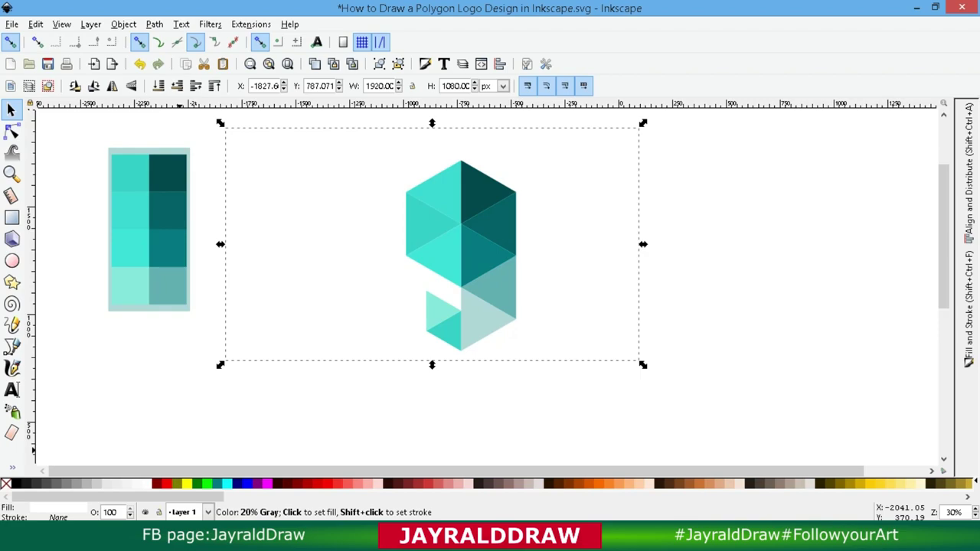
pyautogui.moveTo(191, 497); pyautogui.dragTo(621, 497)
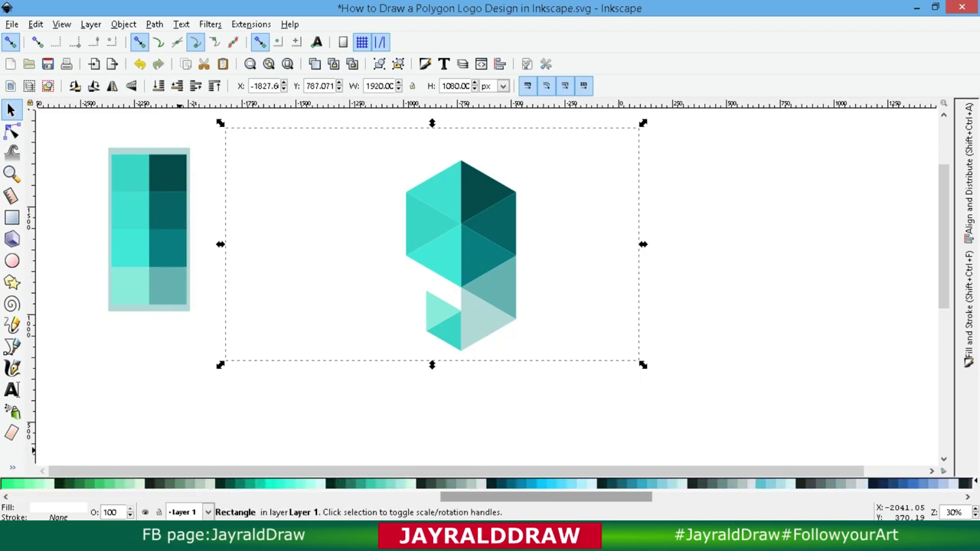
pyautogui.moveTo(545, 497); pyautogui.dragTo(506, 497)
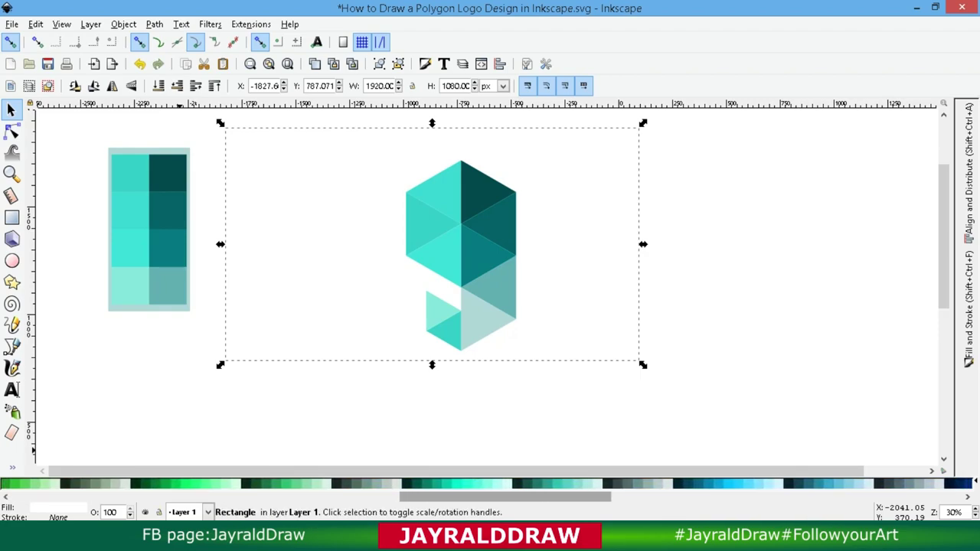
pyautogui.click(392, 483)
pyautogui.click(412, 483)
pyautogui.click(404, 483)
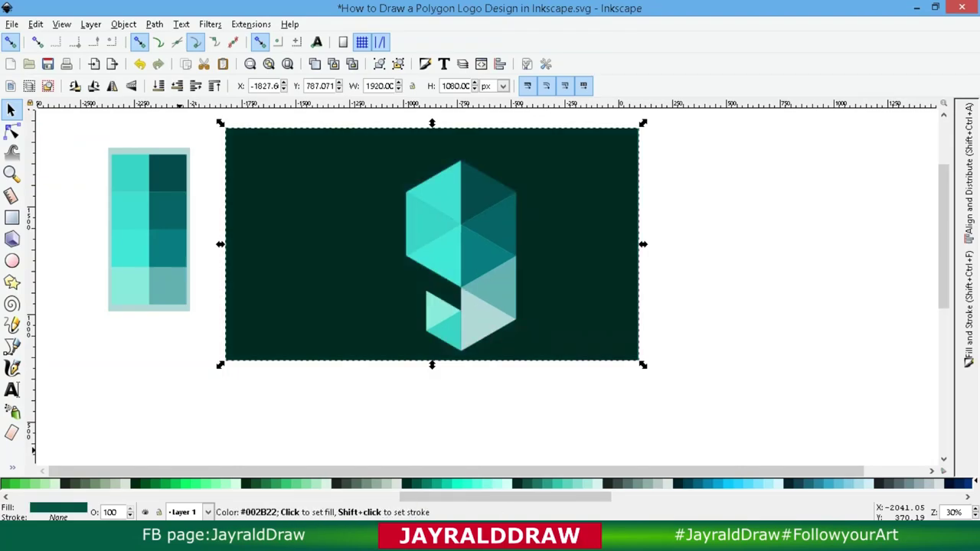
pyautogui.click(395, 483)
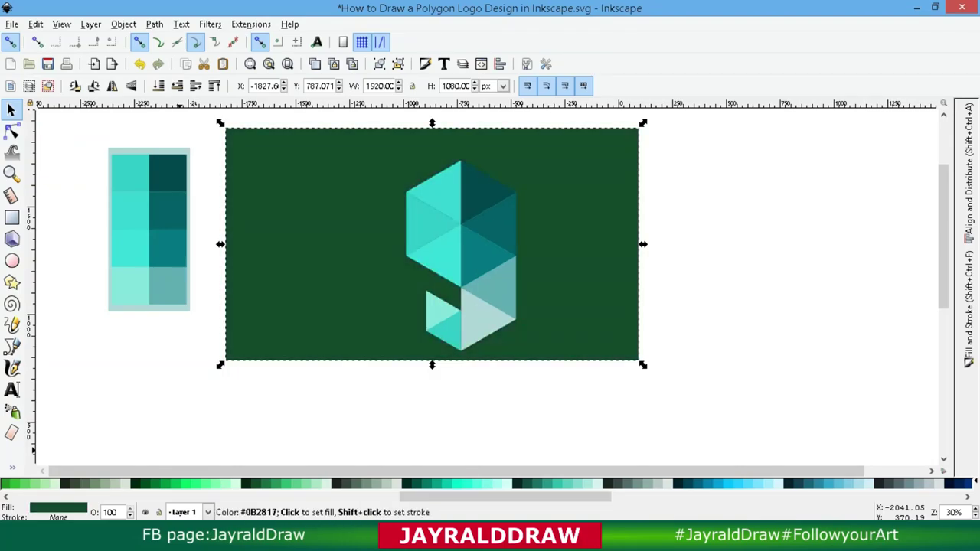
# Settle on a light green (afe9af) background fill and bring up its Fill and Stroke settings
pyautogui.click(318, 483)
pyautogui.click(309, 483)
pyautogui.click(300, 483)
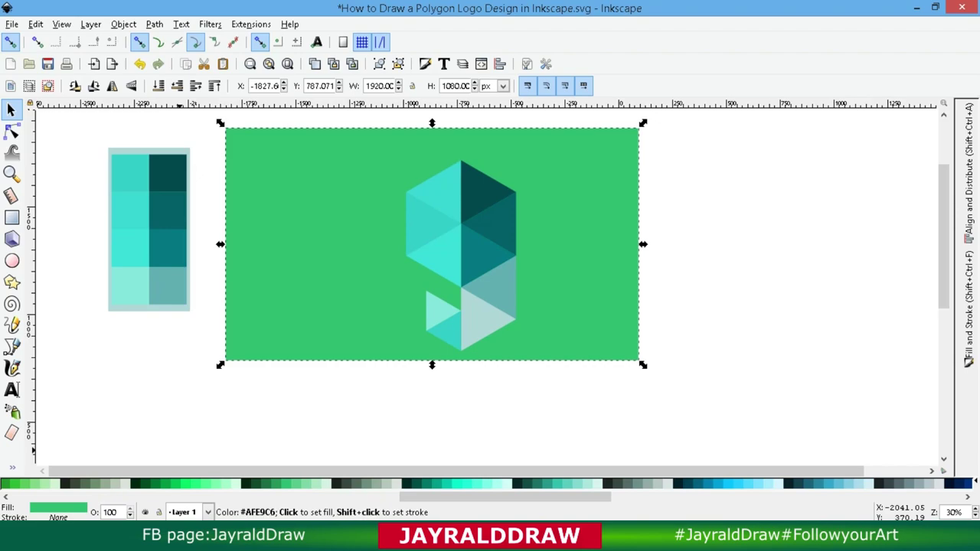
pyautogui.click(230, 484)
pyautogui.click(191, 484)
pyautogui.click(46, 483)
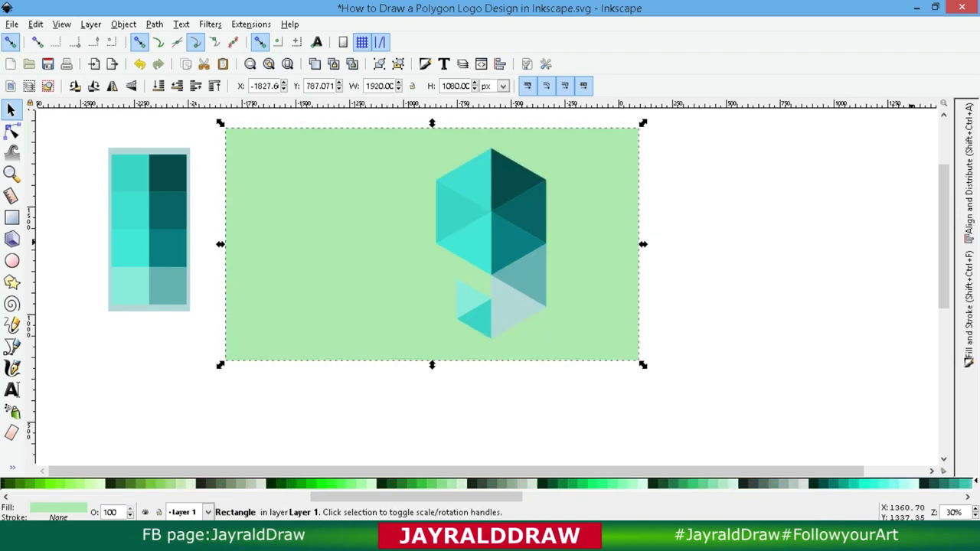
pyautogui.click(968, 307)
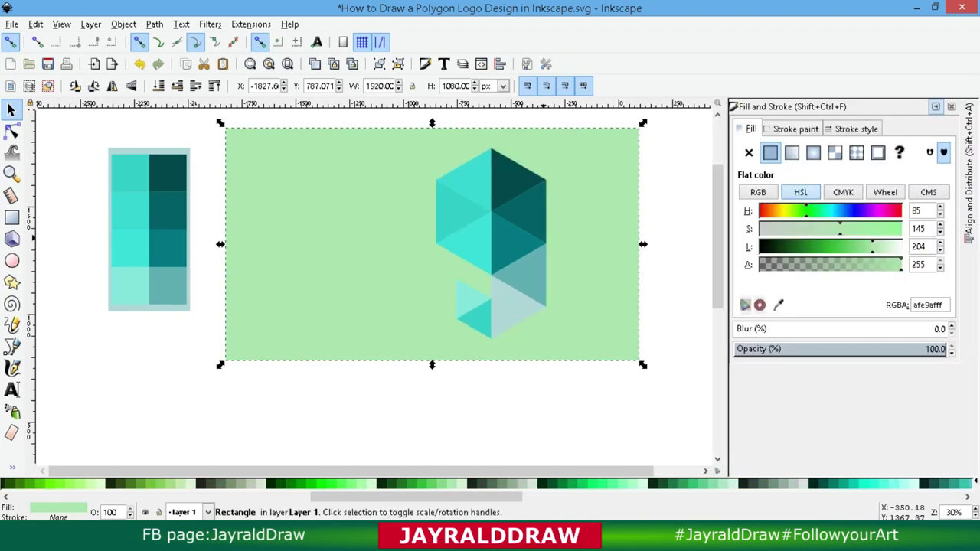
# Make the background a radial gradient, shift its centre right, and colour the centre stop bright green 44aa00
pyautogui.click(813, 153)
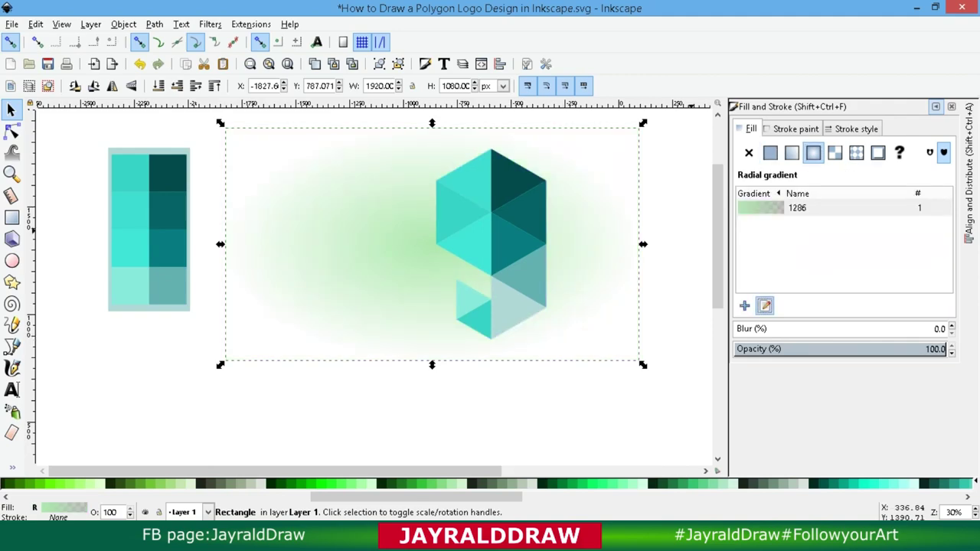
pyautogui.click(764, 306)
pyautogui.moveTo(432, 244)
pyautogui.mouseDown()
pyautogui.moveTo(493, 256)
pyautogui.moveTo(484, 253)
pyautogui.mouseUp()
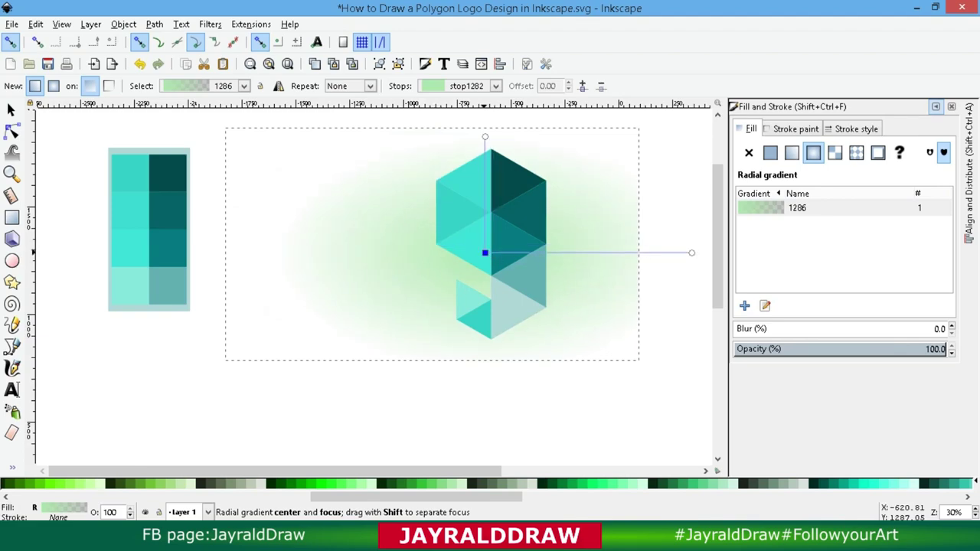
pyautogui.click(485, 253)
pyautogui.scroll(-5, 192, 483)
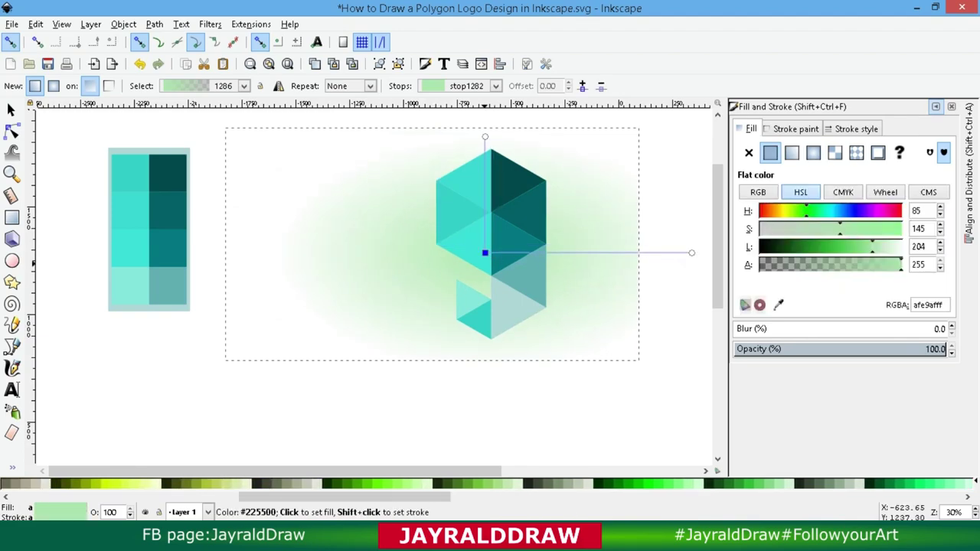
pyautogui.click(259, 483)
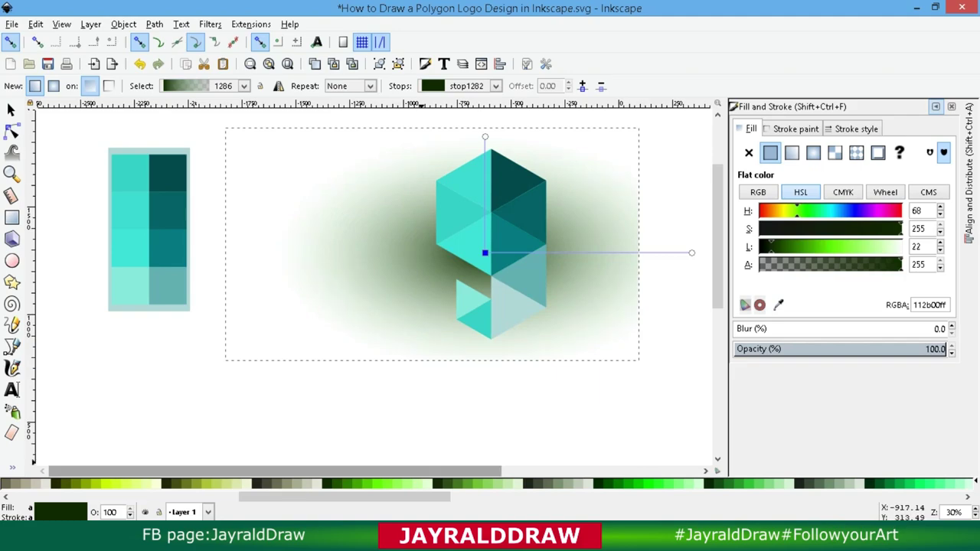
pyautogui.click(329, 484)
# Colour the gradient's outer stop dark teal 005544 and reselect the rectangle
pyautogui.click(484, 137)
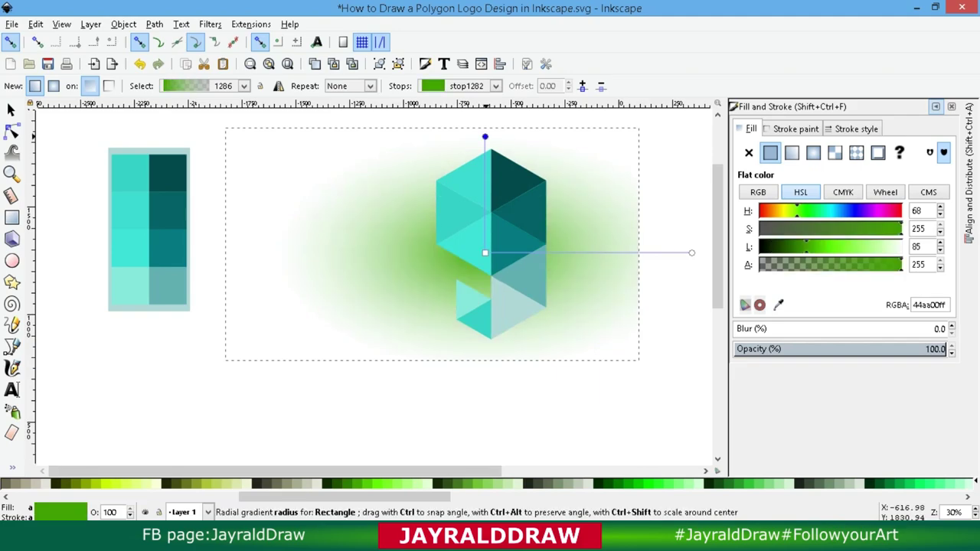
pyautogui.click(363, 484)
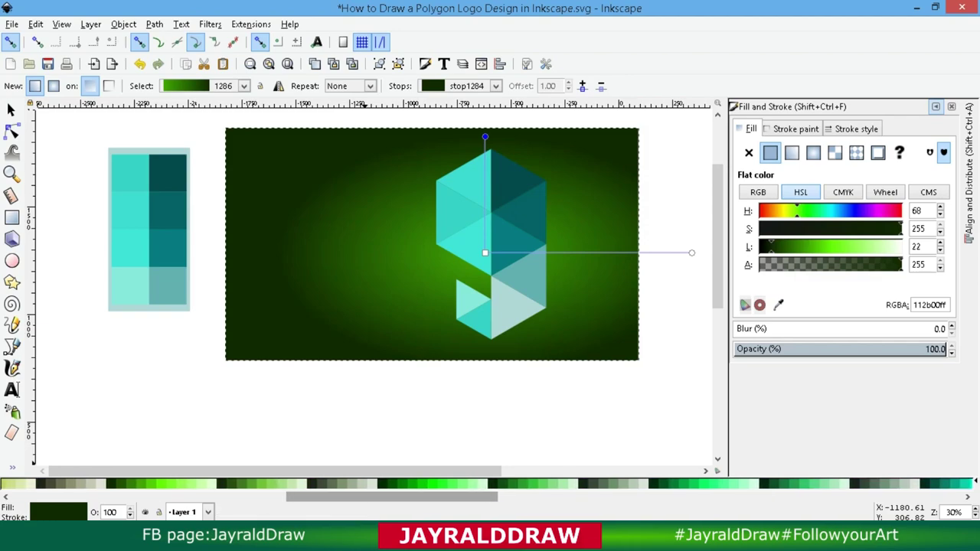
pyautogui.moveTo(360, 497); pyautogui.dragTo(477, 497)
pyautogui.click(453, 483)
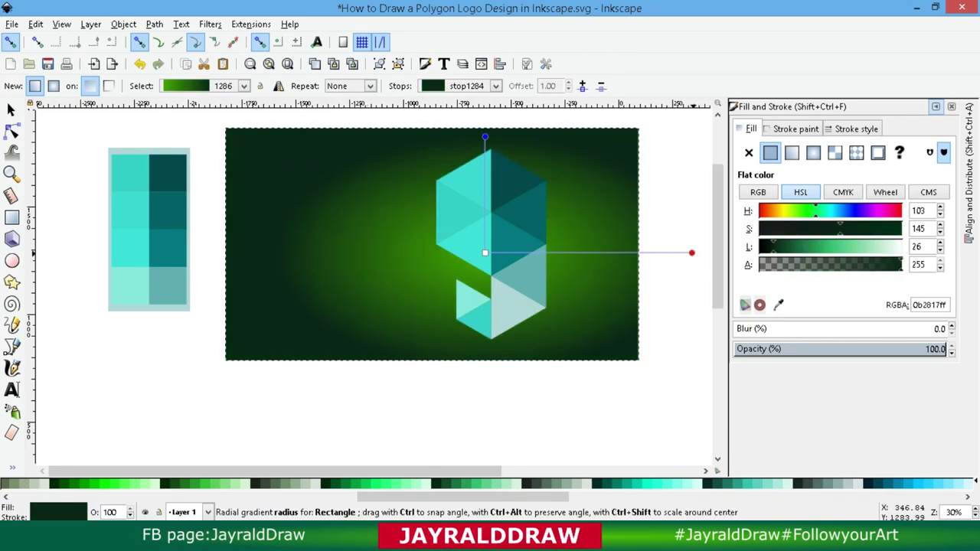
pyautogui.click(691, 253)
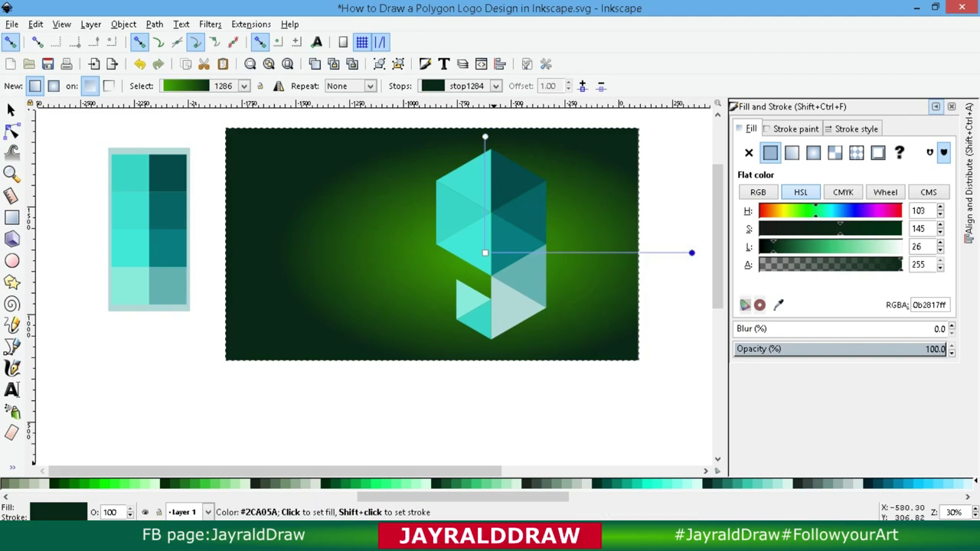
pyautogui.click(451, 483)
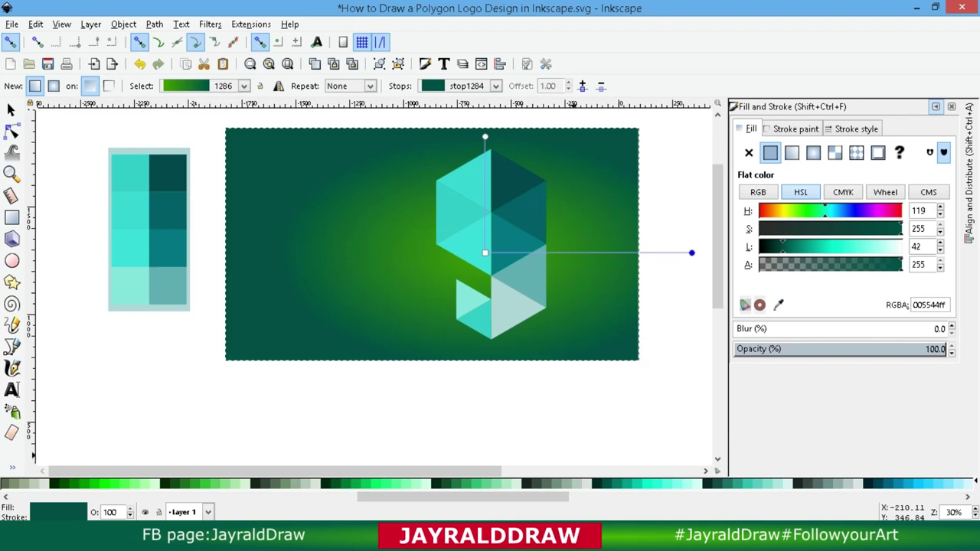
pyautogui.click(11, 109)
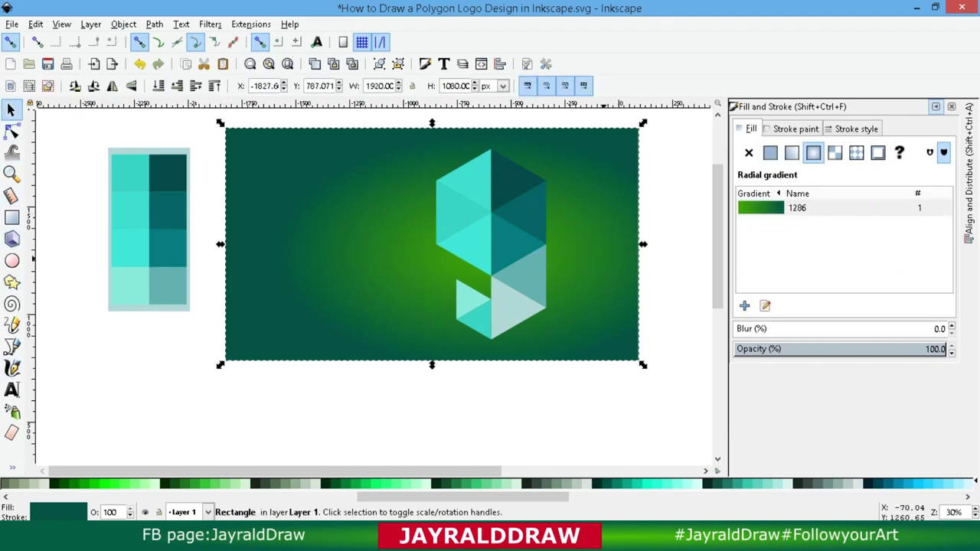
# Close the Fill and Stroke panel and deselect everything
pyautogui.click(539, 274)
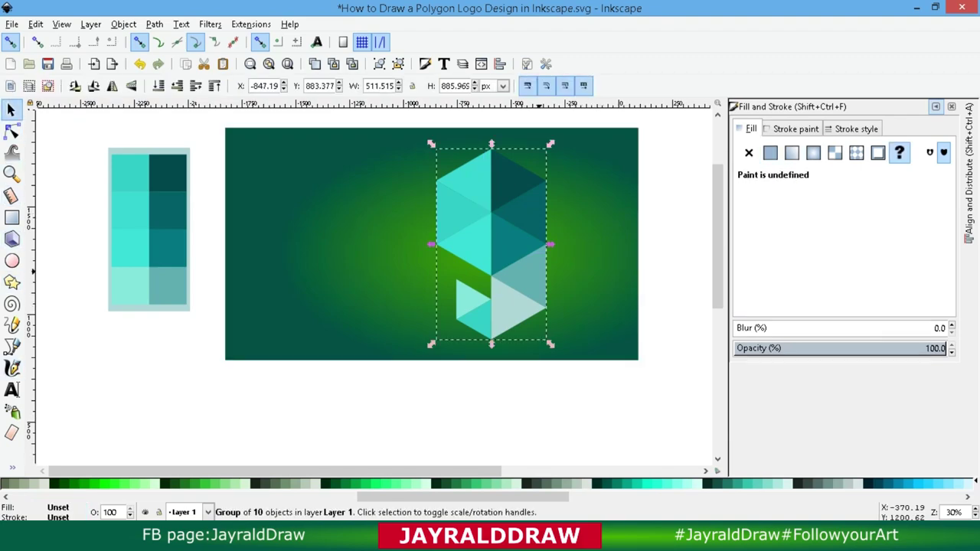
pyautogui.click(936, 106)
pyautogui.press('Escape')
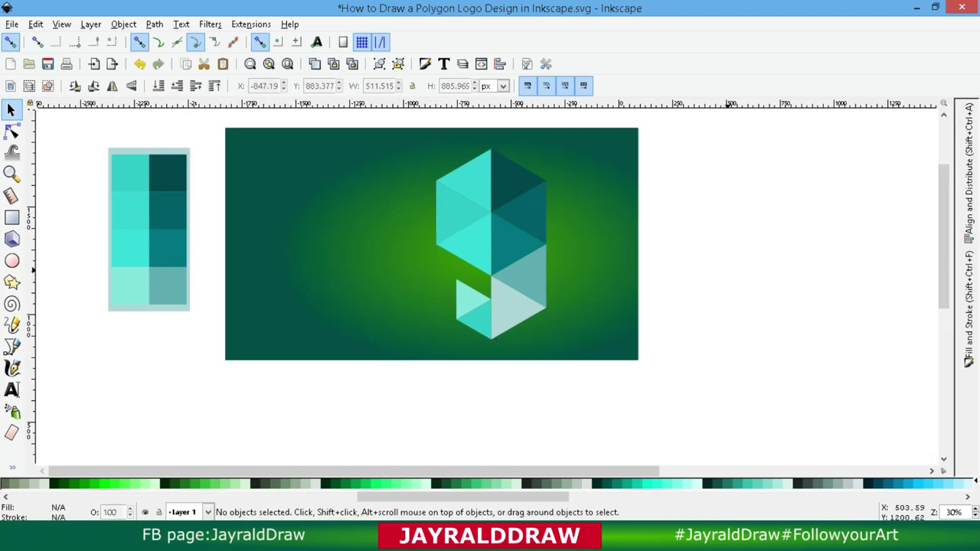
# Type POLYGON in Dayton 60 to the left of the 9 logo
pyautogui.click(11, 390)
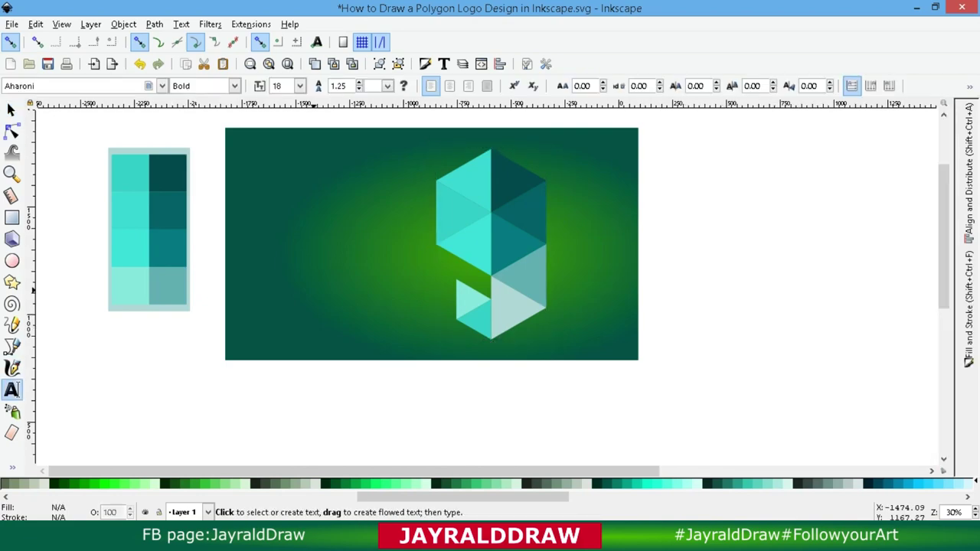
pyautogui.click(269, 245)
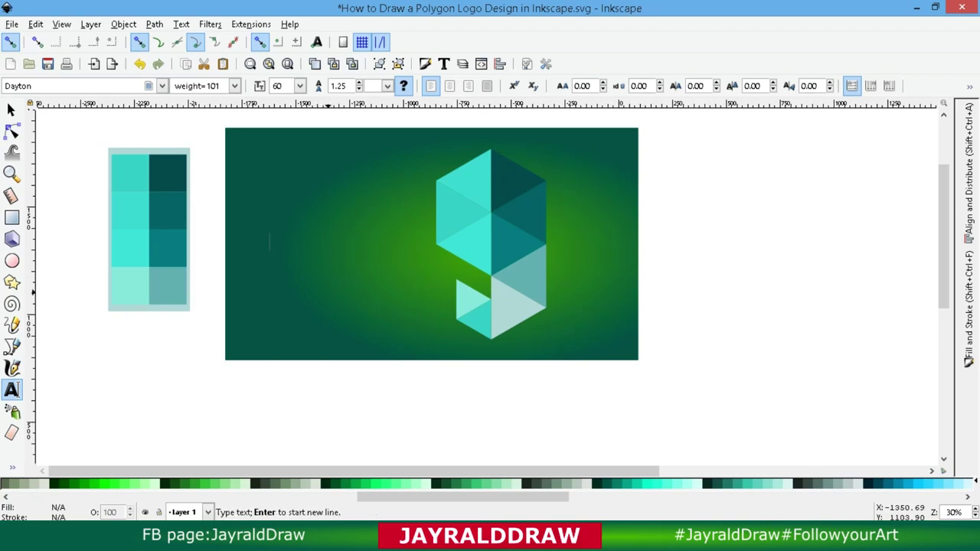
pyautogui.write('only')
pyautogui.press('BackSpace')
pyautogui.press('BackSpace')
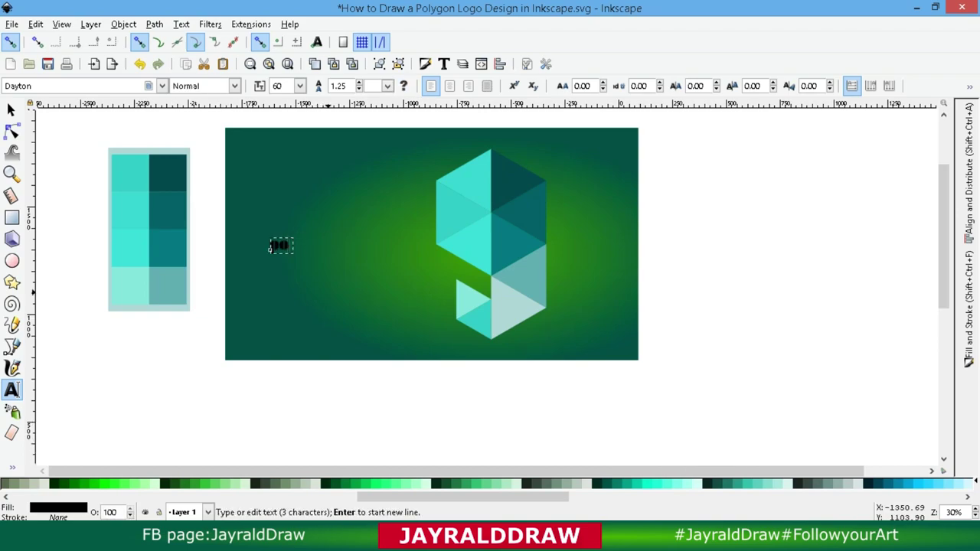
pyautogui.press('BackSpace')
pyautogui.press('BackSpace')
pyautogui.write('OLYG')
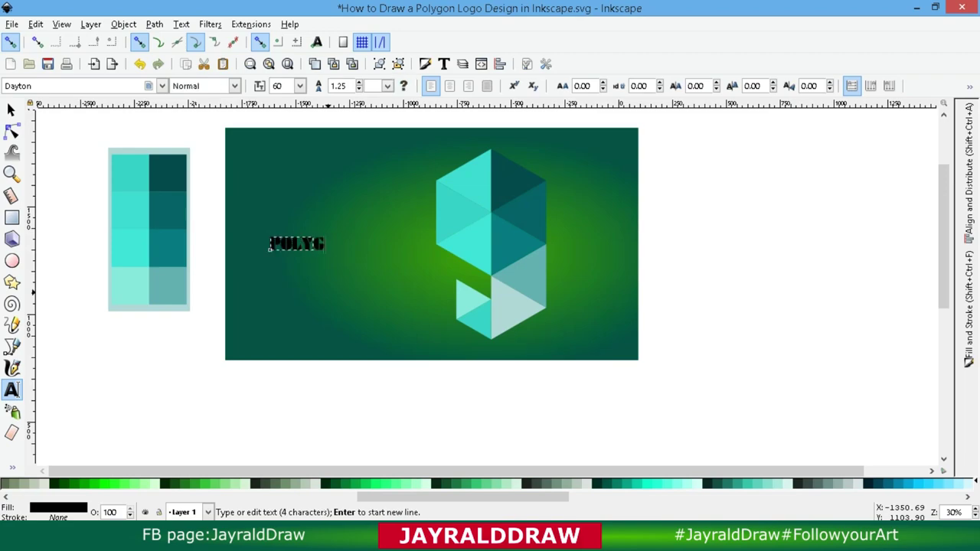
pyautogui.write('ON')
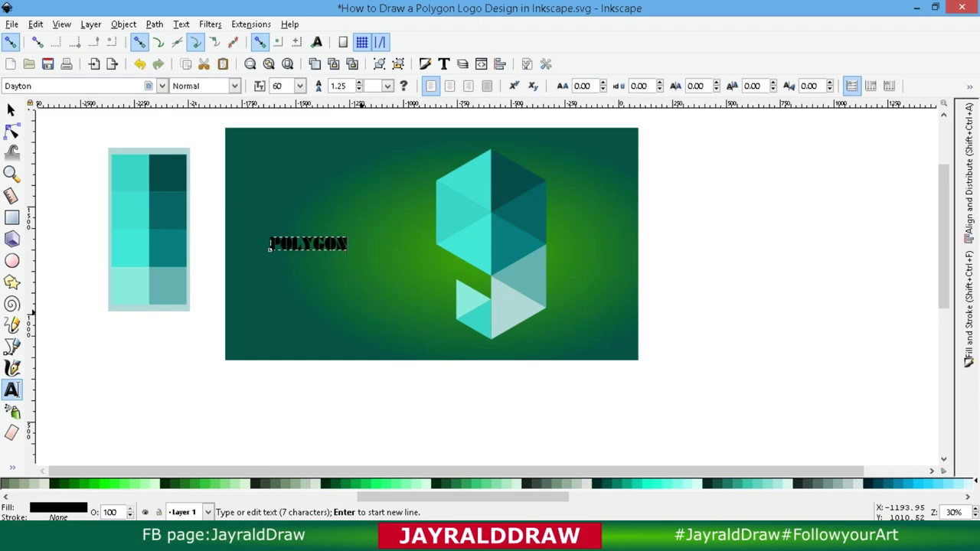
pyautogui.hotkey('ctrl', 'a')
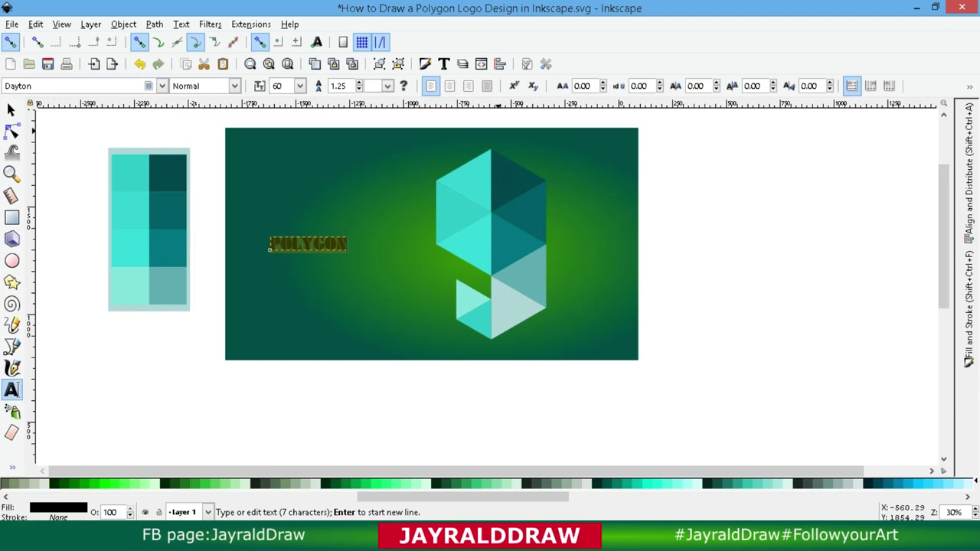
# Preview sans-serif for POLYGON in Text and Font, then keep the Dayton font
pyautogui.click(444, 64)
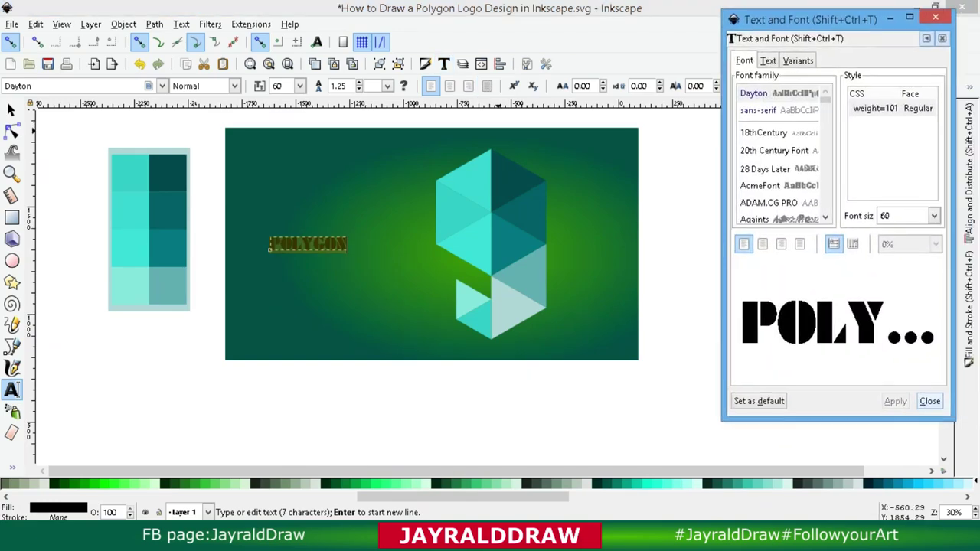
pyautogui.moveTo(843, 11); pyautogui.dragTo(754, 58)
pyautogui.click(706, 148)
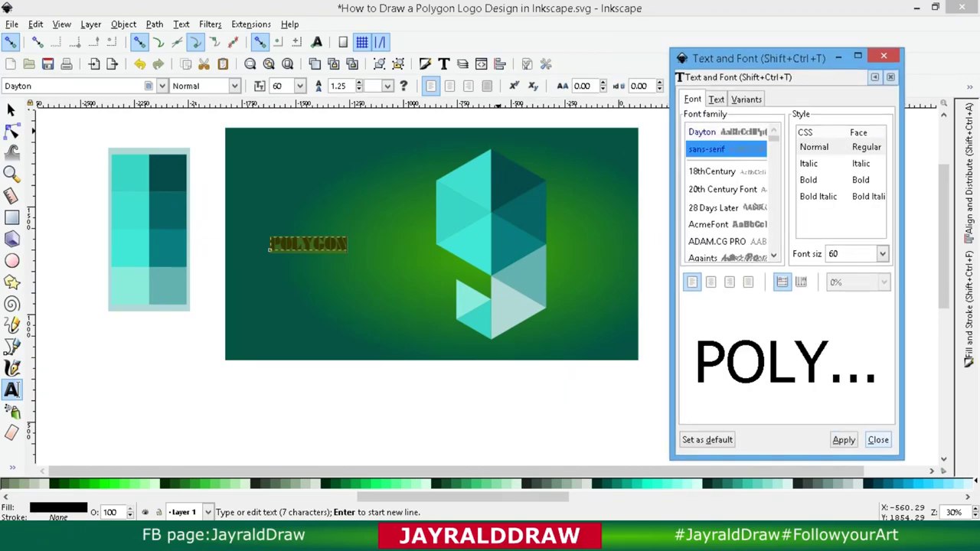
pyautogui.click(702, 131)
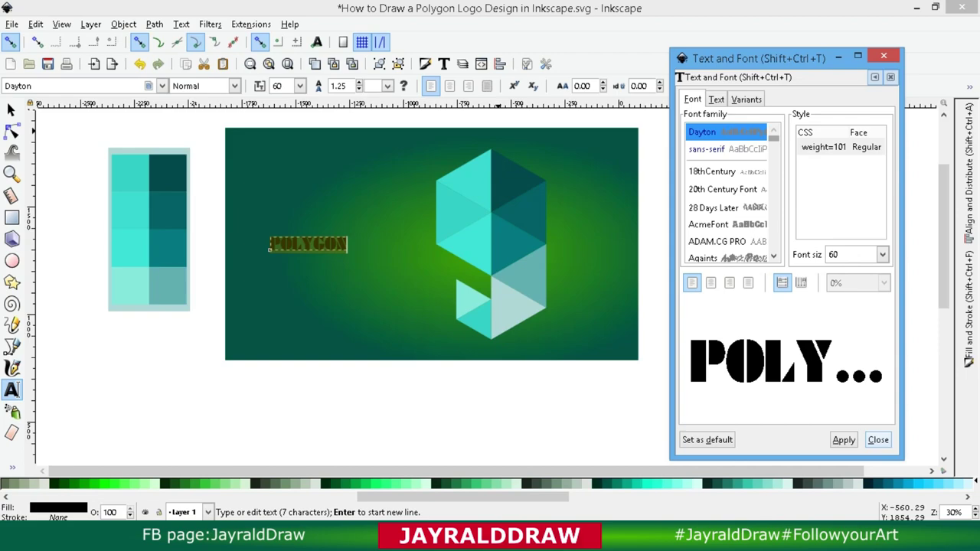
# Scale POLYGON to under half size, then select the background and zoom to fit it
pyautogui.click(12, 110)
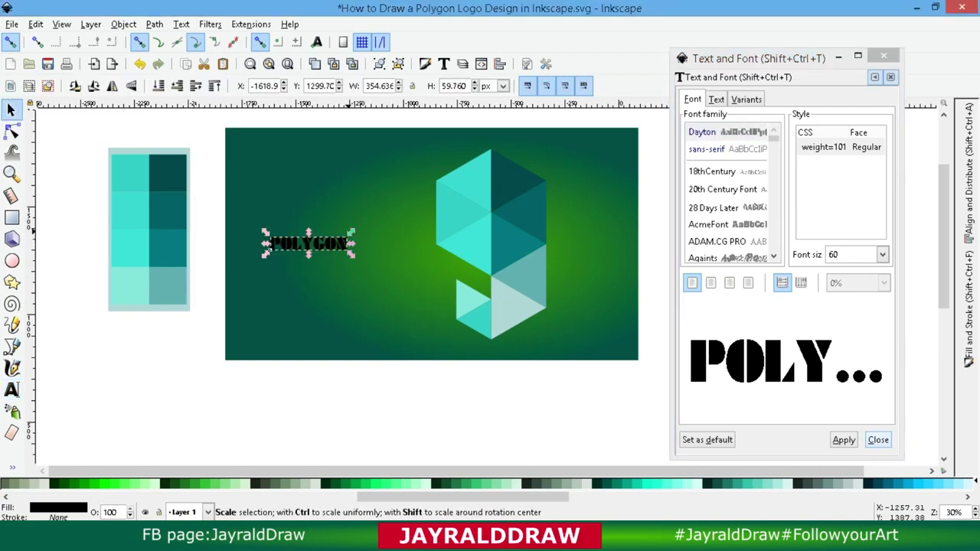
pyautogui.moveTo(350, 232); pyautogui.dragTo(389, 227)
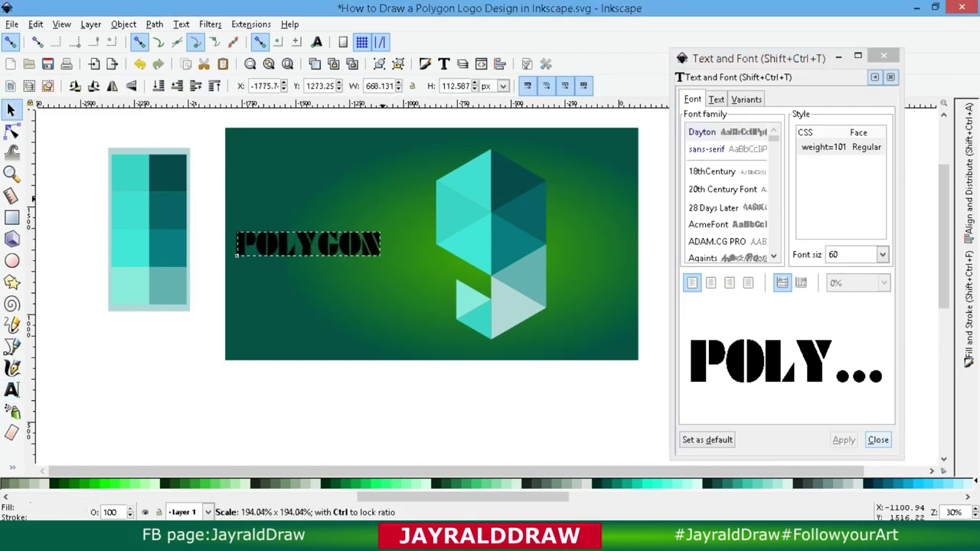
pyautogui.moveTo(389, 227); pyautogui.dragTo(346, 232)
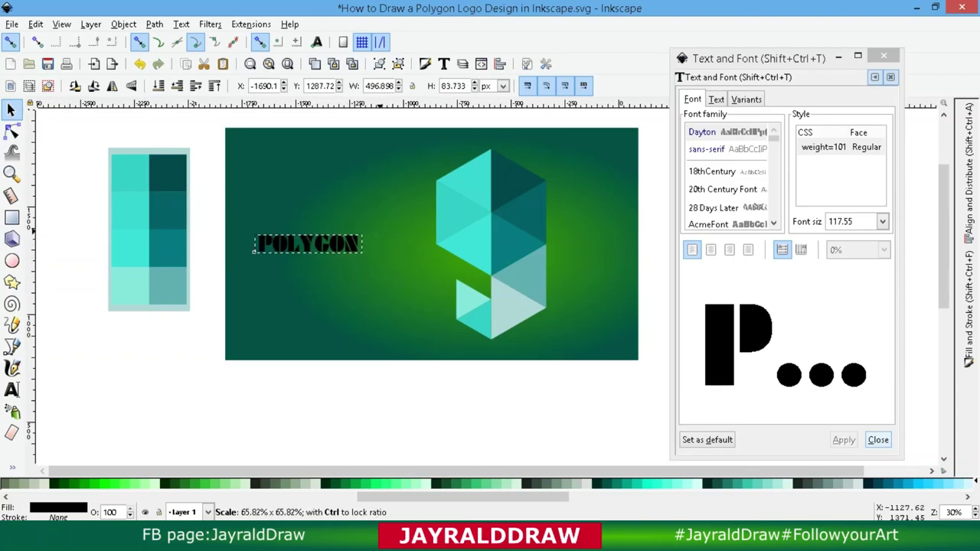
pyautogui.click(398, 260)
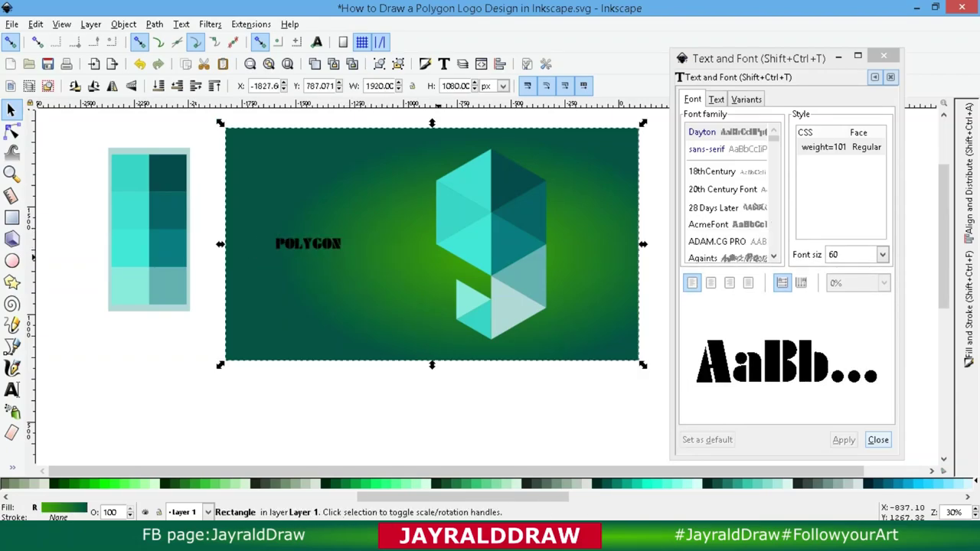
pyautogui.press('3')
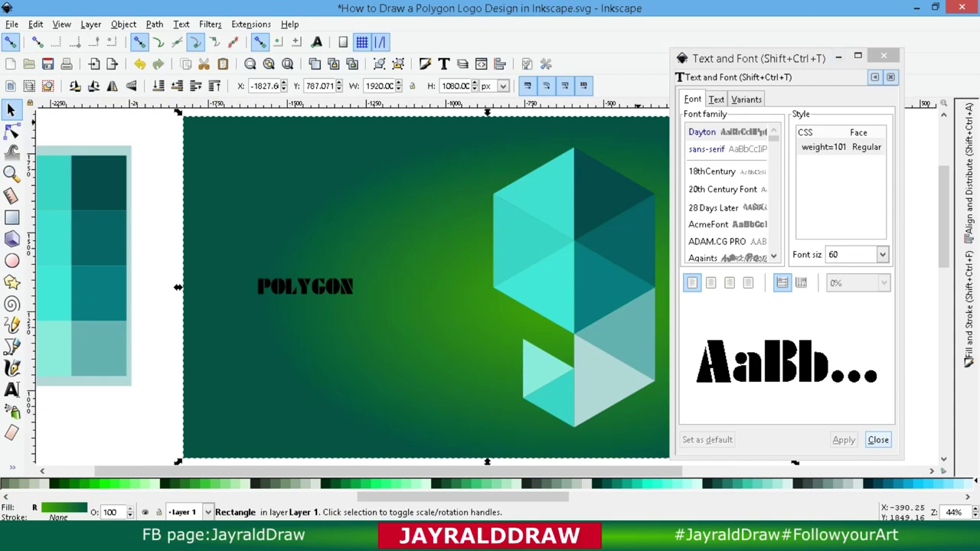
pyautogui.click(11, 390)
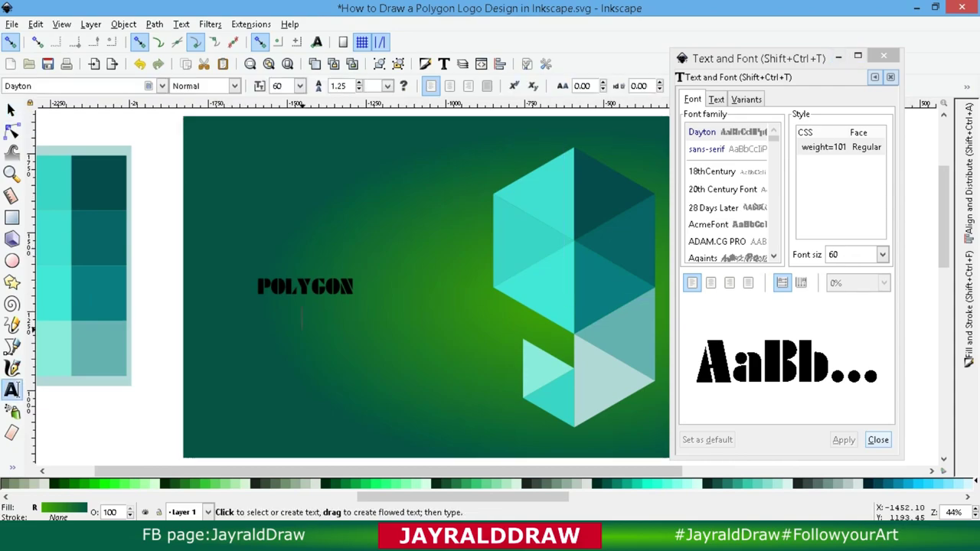
# Type a new Dayton text line 'logo Design' just below and right of POLYGON
pyautogui.click(302, 321)
pyautogui.click(716, 99)
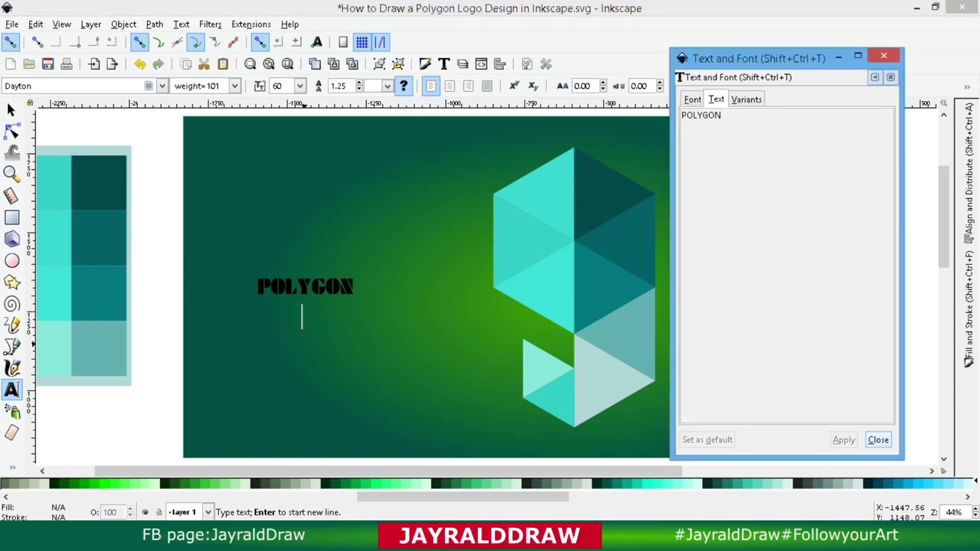
pyautogui.click(309, 313)
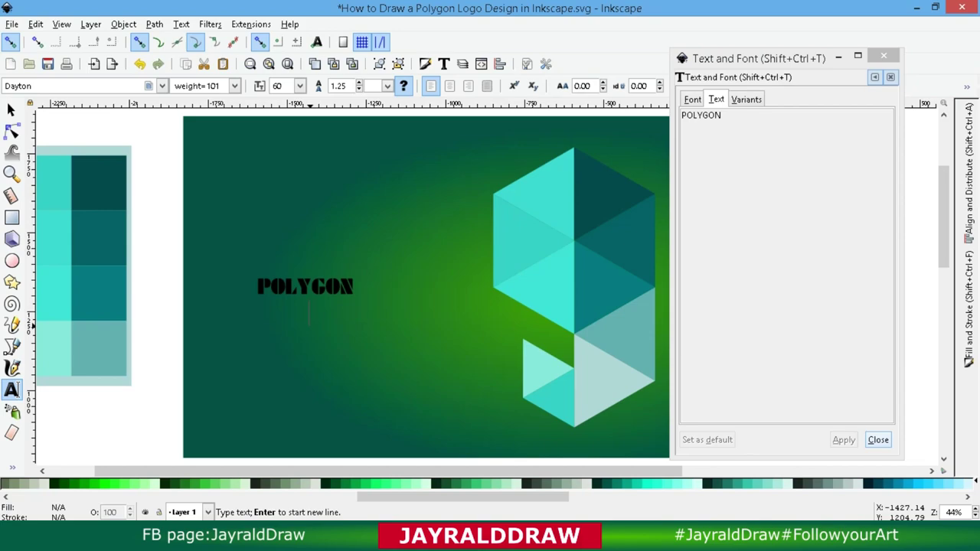
pyautogui.click(311, 315)
pyautogui.write('NOG')
pyautogui.press('BackSpace')
pyautogui.press('BackSpace')
pyautogui.press('BackSpace')
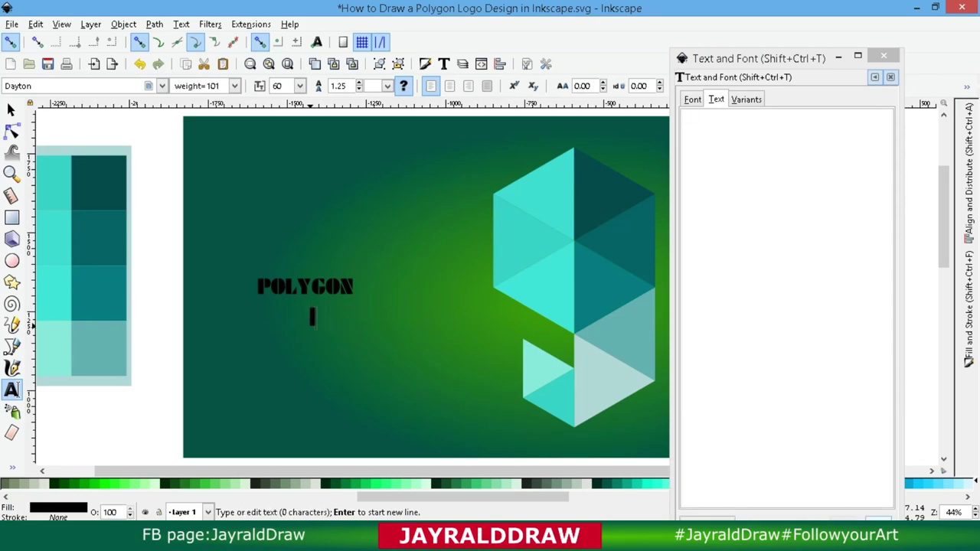
pyautogui.write('logo Des')
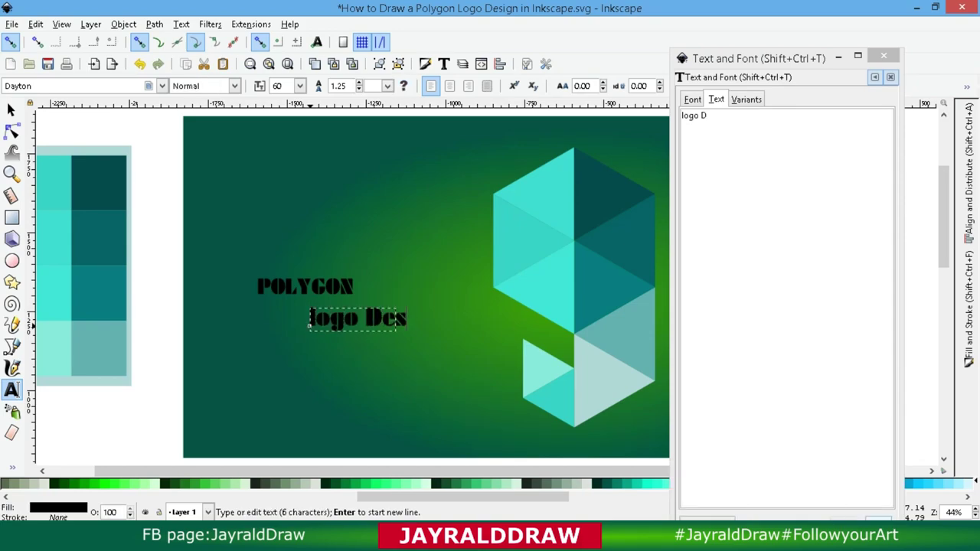
pyautogui.write('ign')
pyautogui.hotkey('ctrl', 'a')
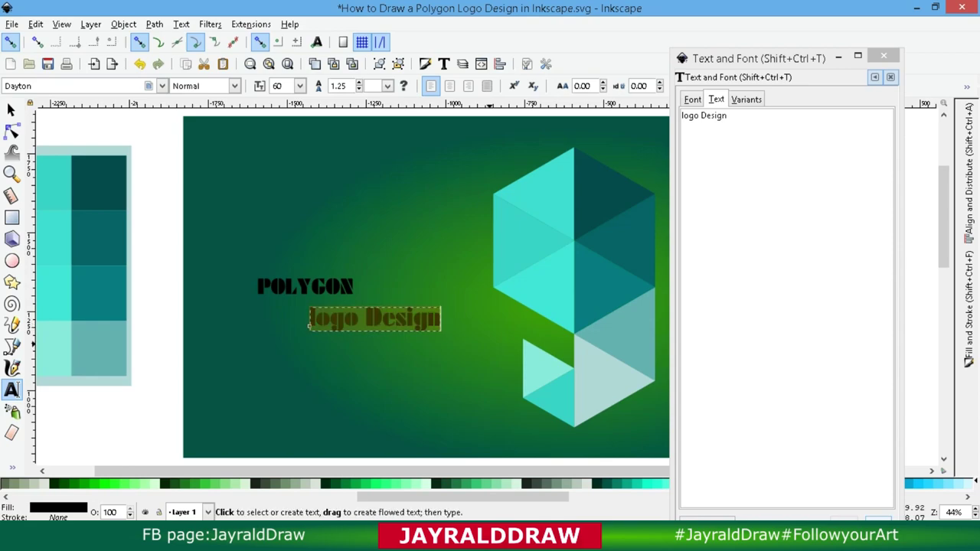
# Capitalise the text to 'Logo Design', pick the sans-serif family, and apply
pyautogui.click(689, 115)
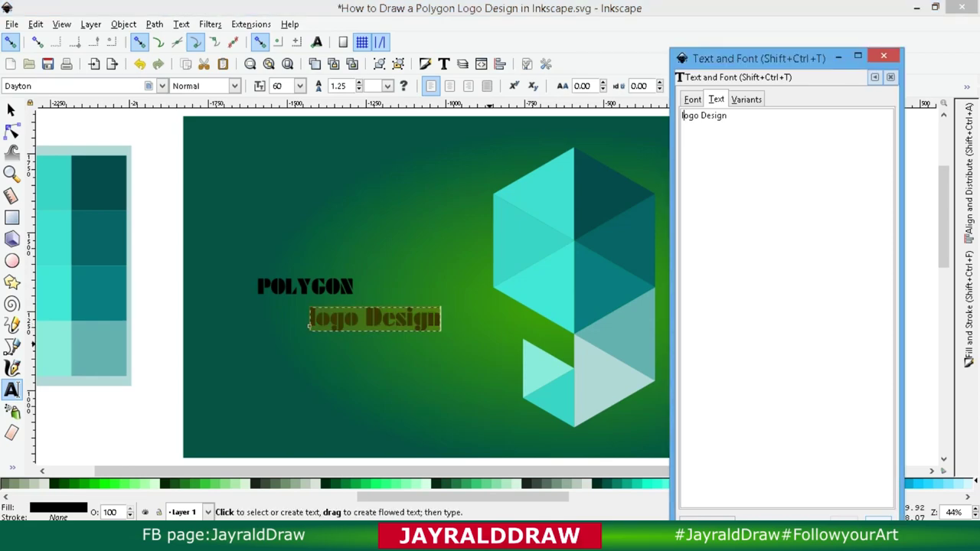
pyautogui.press('Delete')
pyautogui.write('L')
pyautogui.click(692, 99)
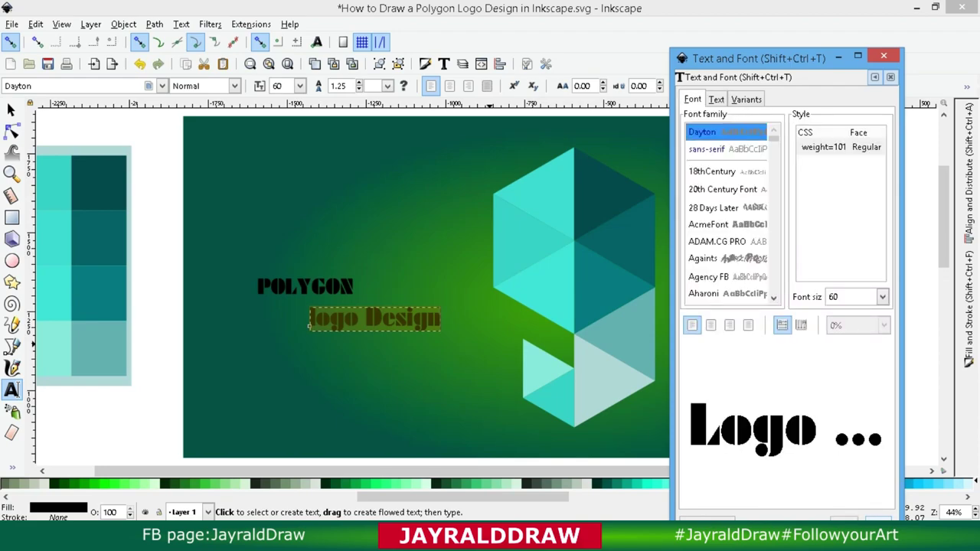
pyautogui.click(706, 149)
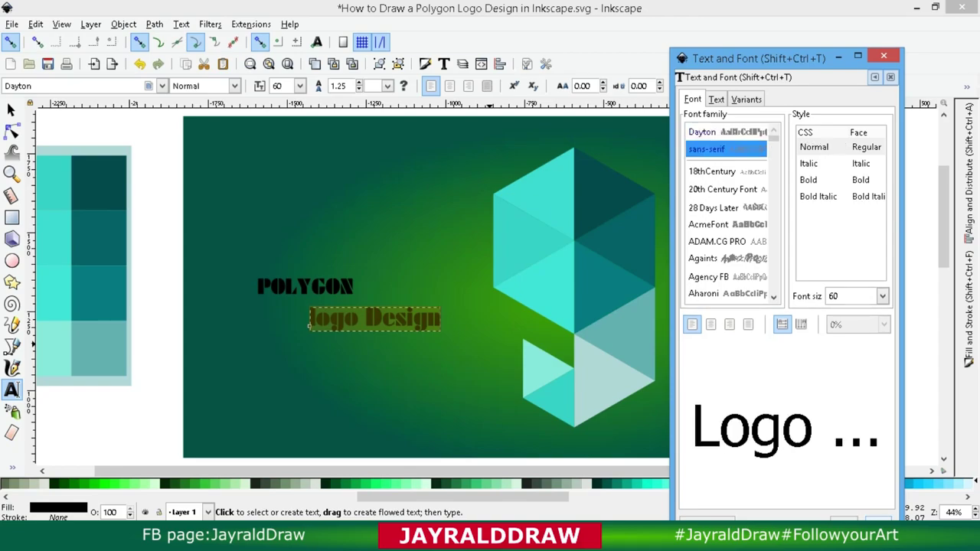
pyautogui.moveTo(758, 57); pyautogui.dragTo(763, 19)
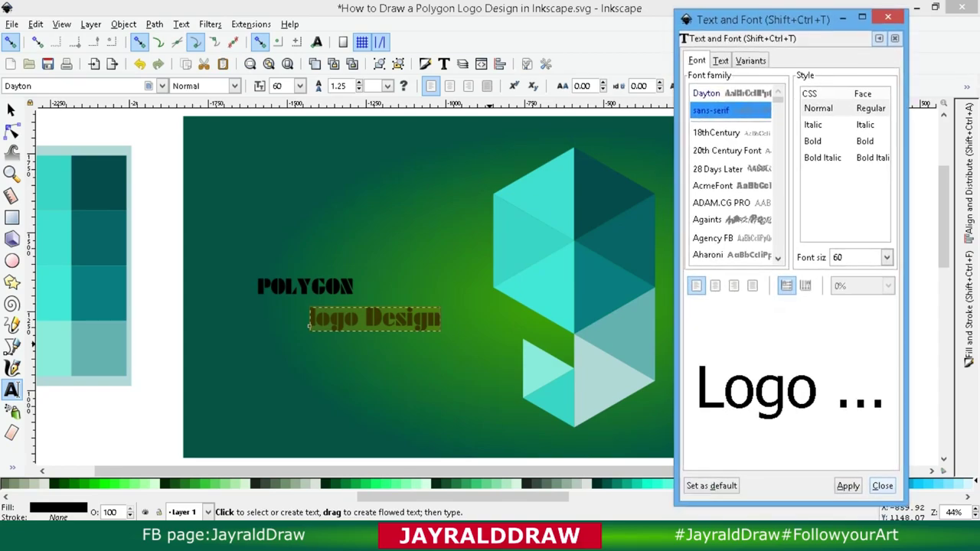
pyautogui.click(847, 485)
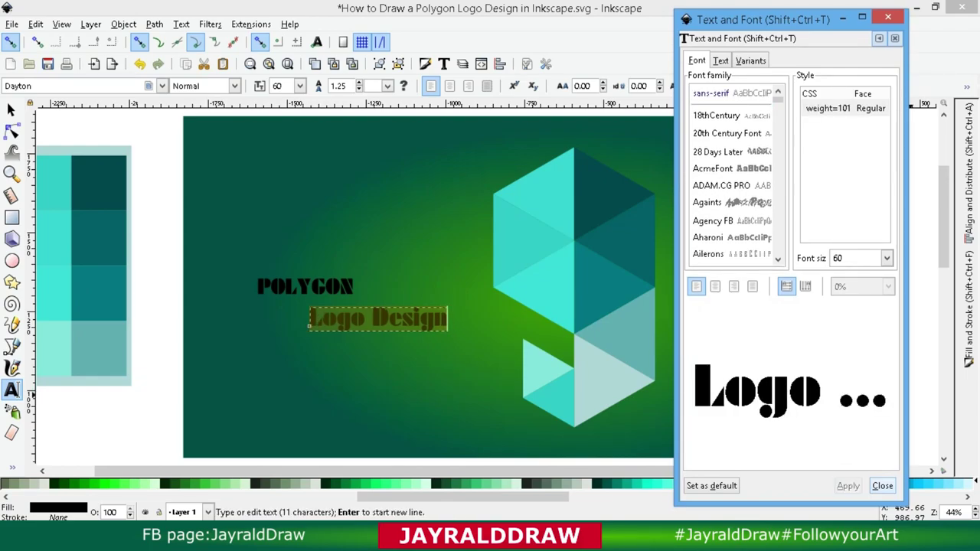
pyautogui.click(882, 485)
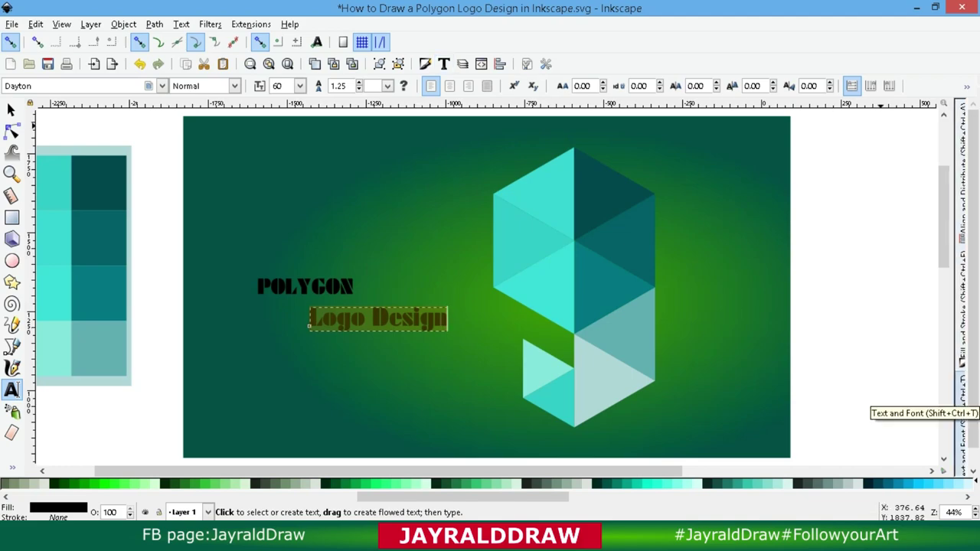
# Apply sans-serif Regular to Logo Design and close Text and Font
pyautogui.click(962, 399)
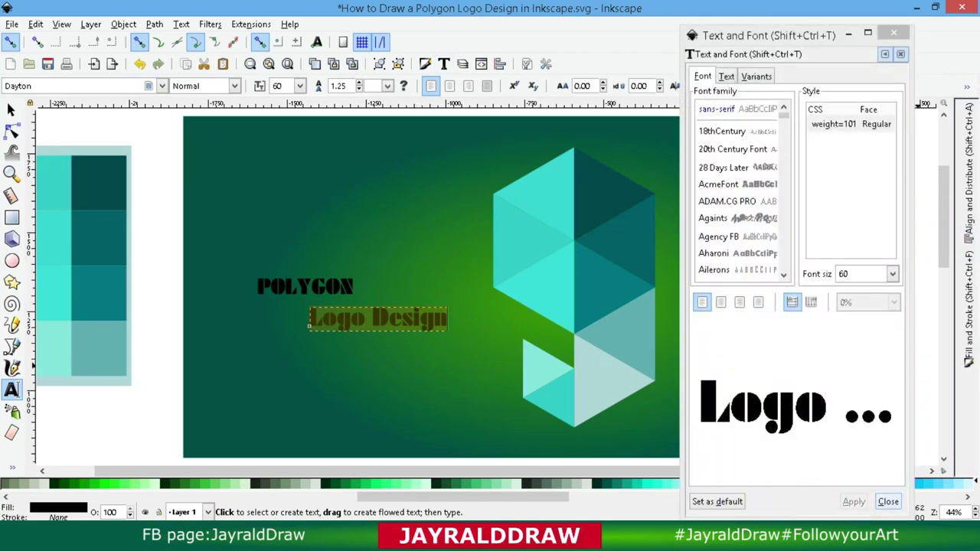
pyautogui.click(854, 502)
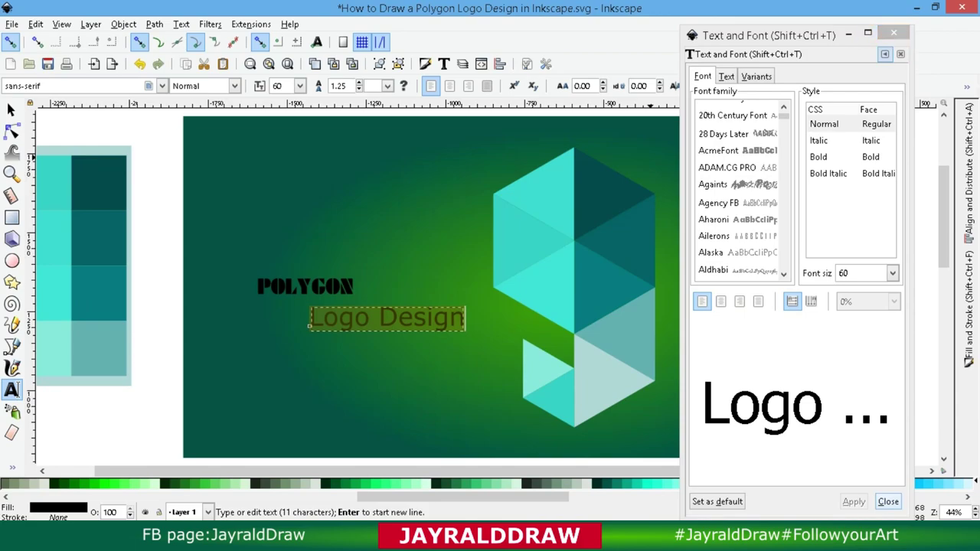
pyautogui.click(893, 33)
pyautogui.click(11, 109)
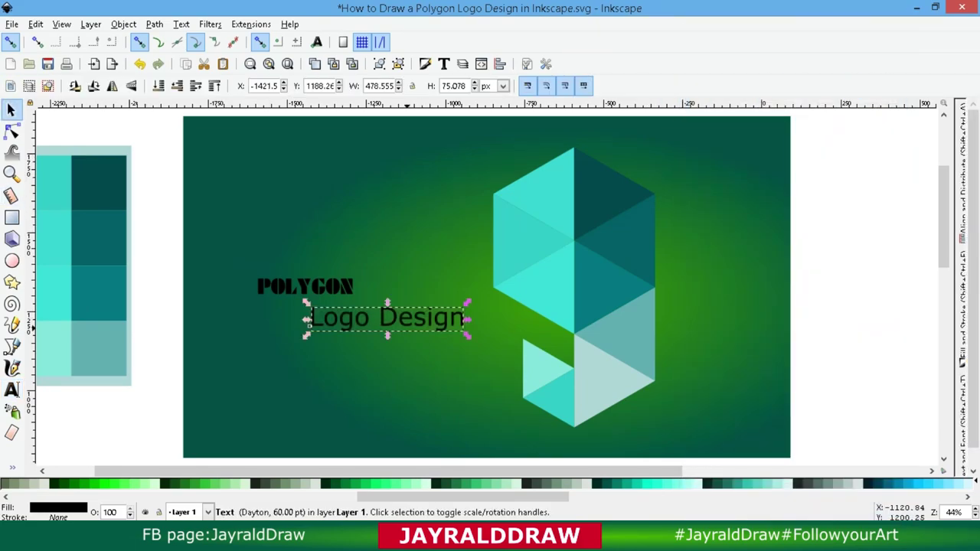
# Make Logo Design white, enlarge it to about 85 pt, and move it lower left
pyautogui.moveTo(407, 329); pyautogui.dragTo(345, 347)
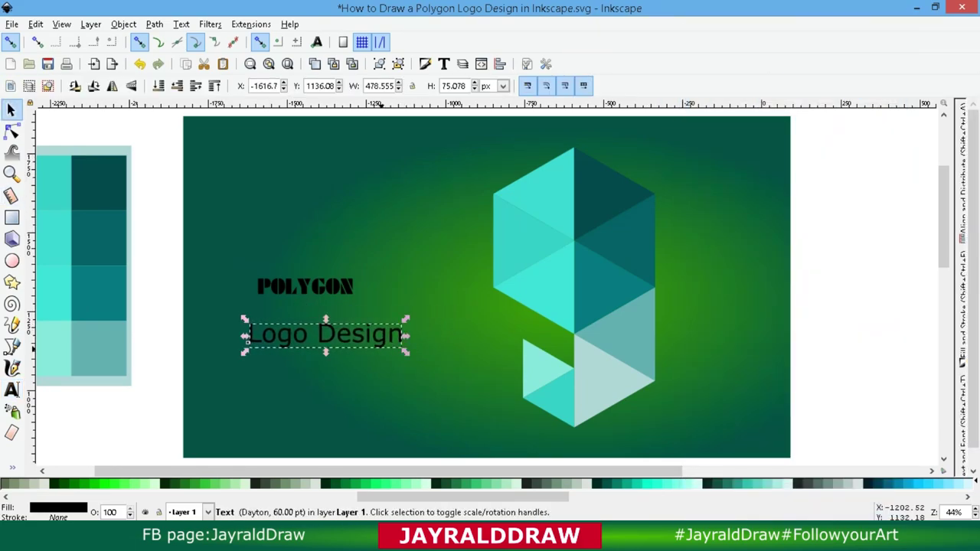
pyautogui.scroll(5, 460, 483)
pyautogui.click(141, 483)
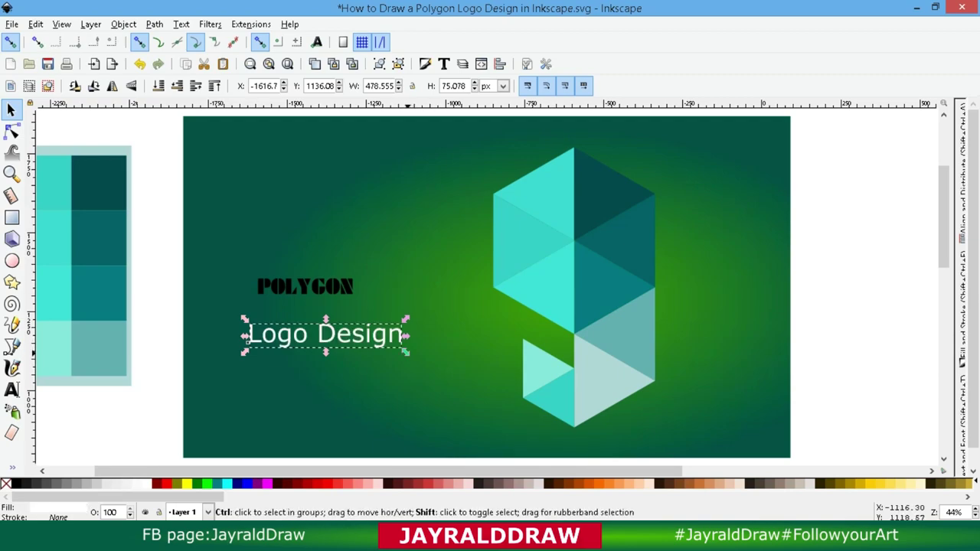
pyautogui.moveTo(245, 335); pyautogui.dragTo(214, 334)
pyautogui.moveTo(330, 333); pyautogui.dragTo(341, 389)
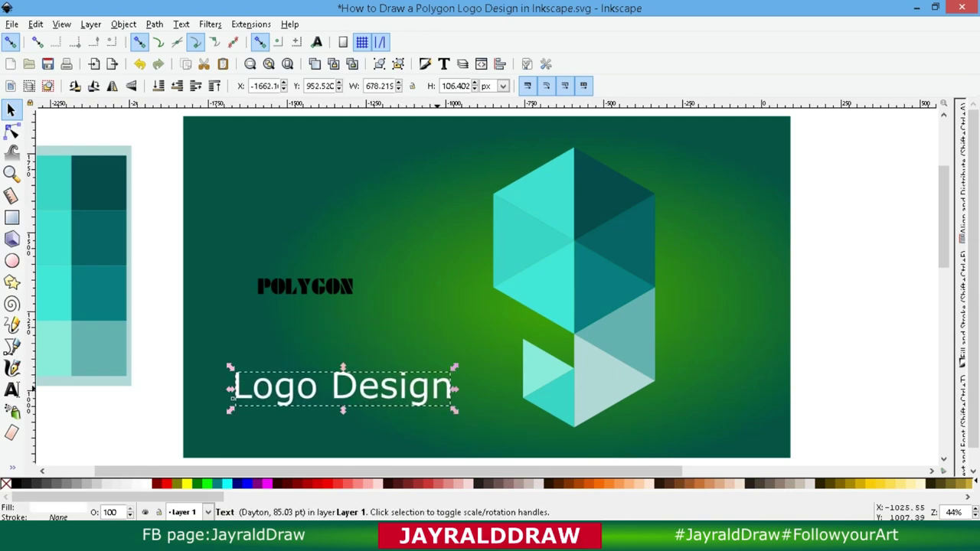
# Align Logo Design's bottom edge with the logo's and move POLYGON beside the logo
pyautogui.keyDown('shift'); pyautogui.click(574, 306); pyautogui.keyUp('shift')
pyautogui.click(960, 192)
pyautogui.click(893, 198)
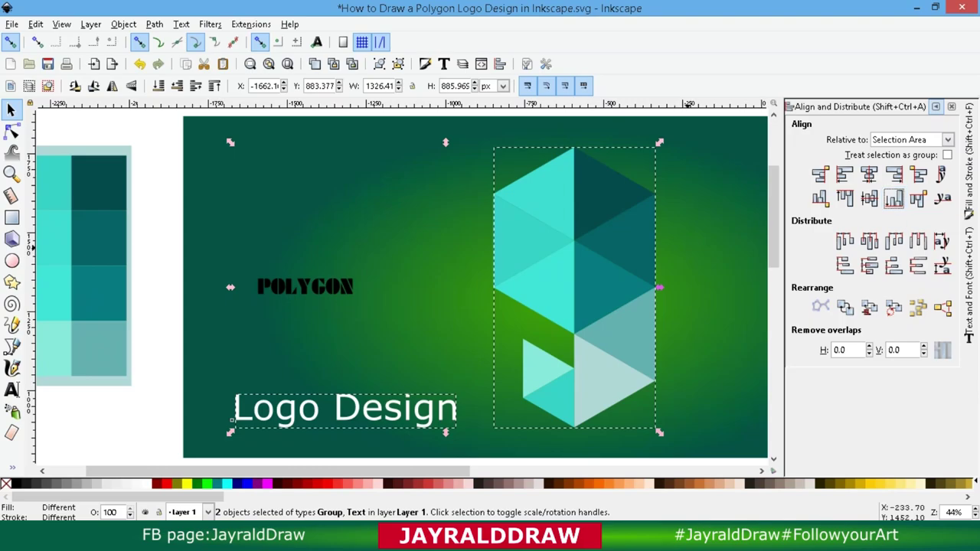
pyautogui.moveTo(255, 291); pyautogui.dragTo(378, 281)
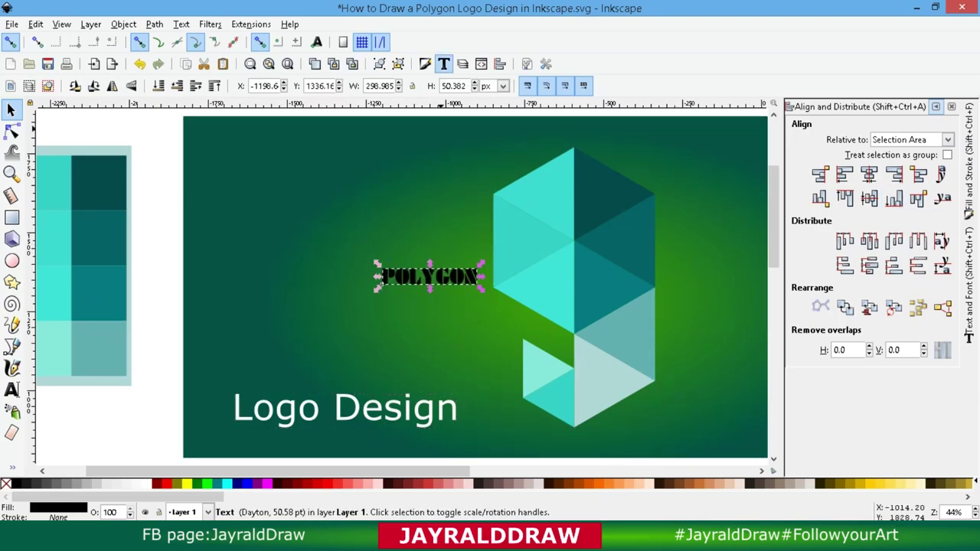
# Retype the title in mixed case so it reads 'Polygon'
pyautogui.click(444, 63)
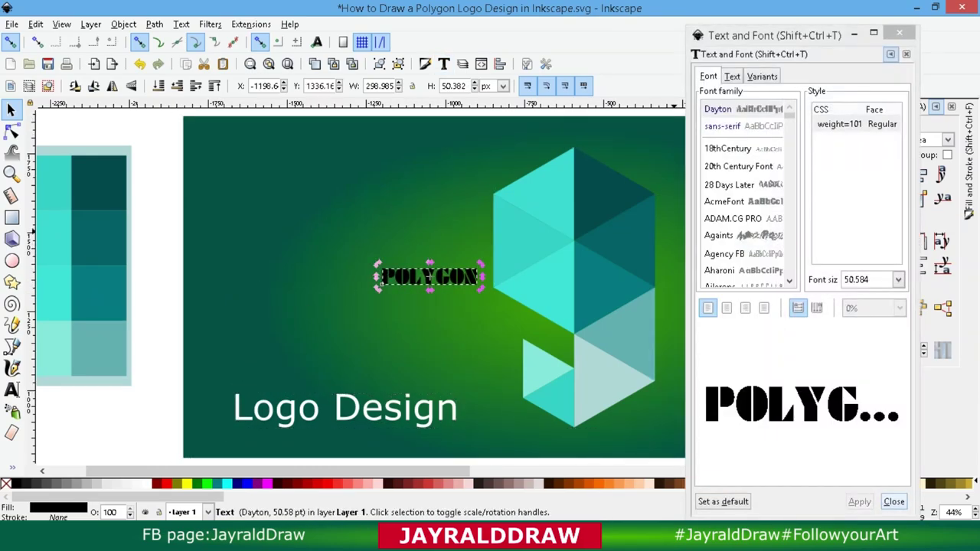
pyautogui.scroll(-3, 747, 195)
pyautogui.scroll(-3, 747, 195)
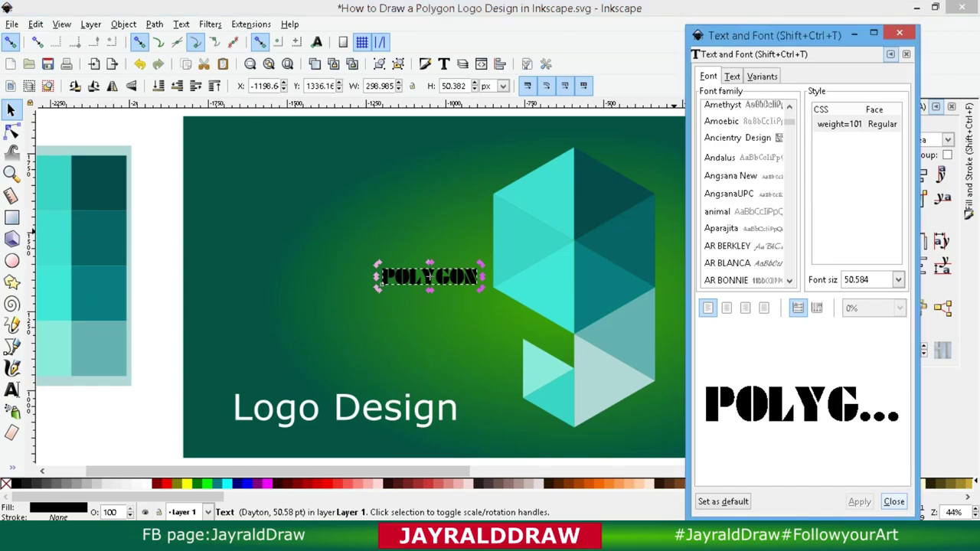
pyautogui.click(732, 76)
pyautogui.moveTo(737, 92); pyautogui.dragTo(697, 91)
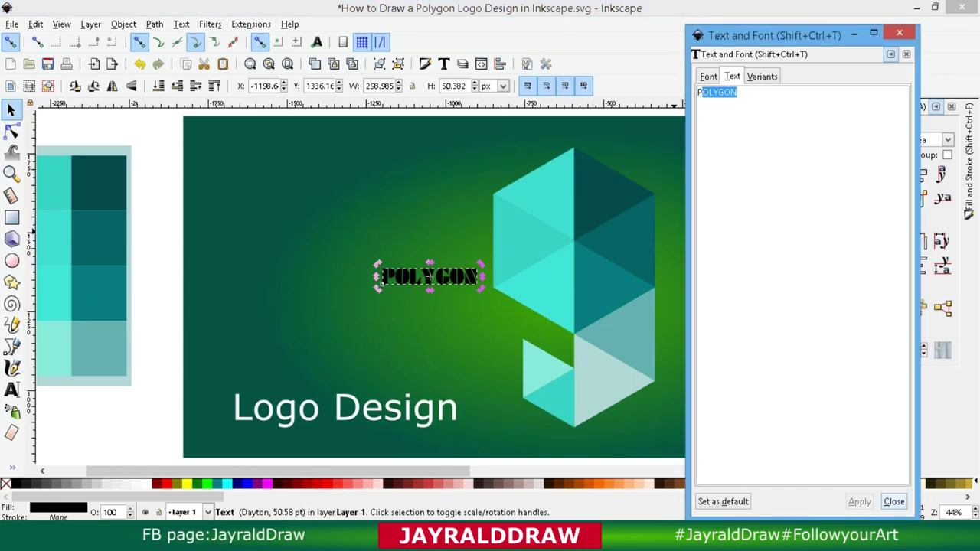
pyautogui.write('olygon')
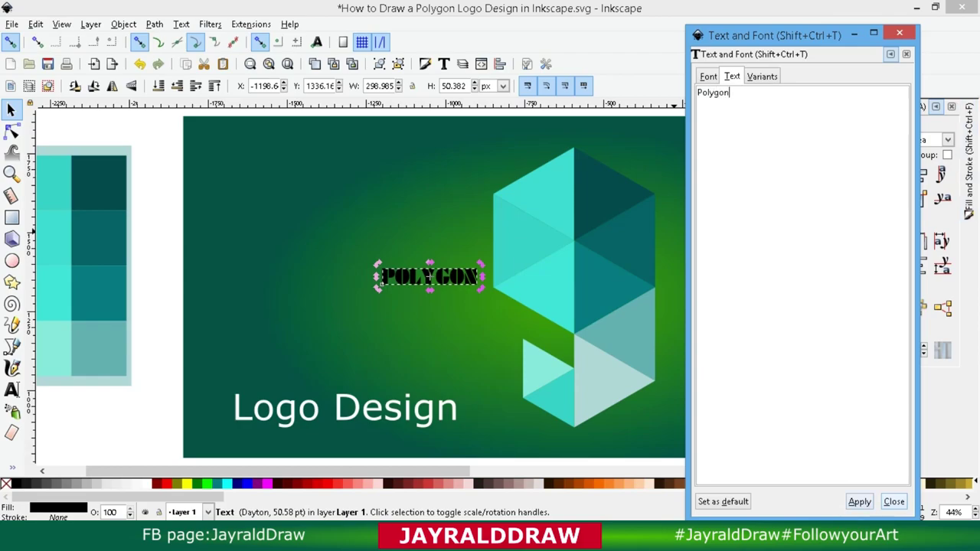
pyautogui.click(859, 502)
# Set Polygon in AcmeFont after trying 28 Days Later, then close Text and Font
pyautogui.click(708, 76)
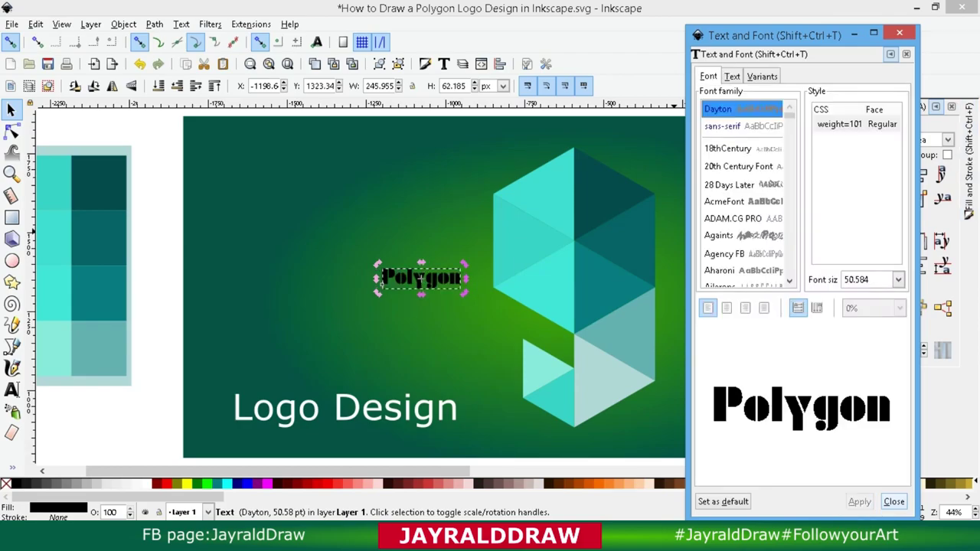
pyautogui.click(729, 184)
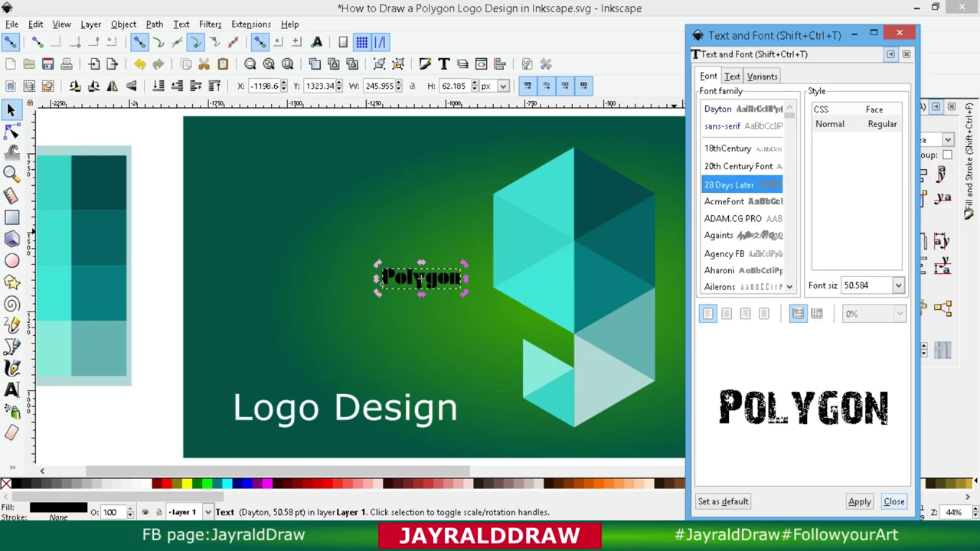
pyautogui.click(724, 202)
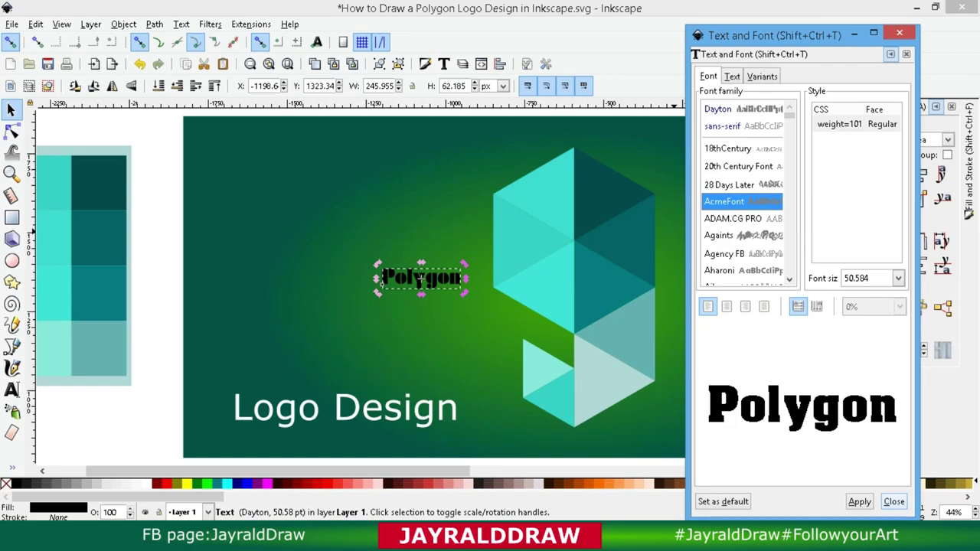
pyautogui.click(859, 502)
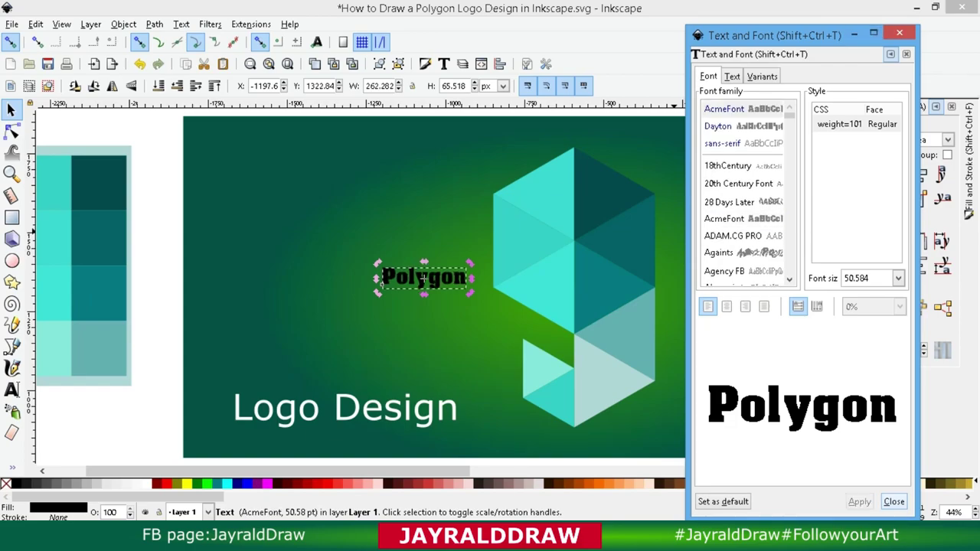
pyautogui.hotkey('ctrl', 'shift', 't')
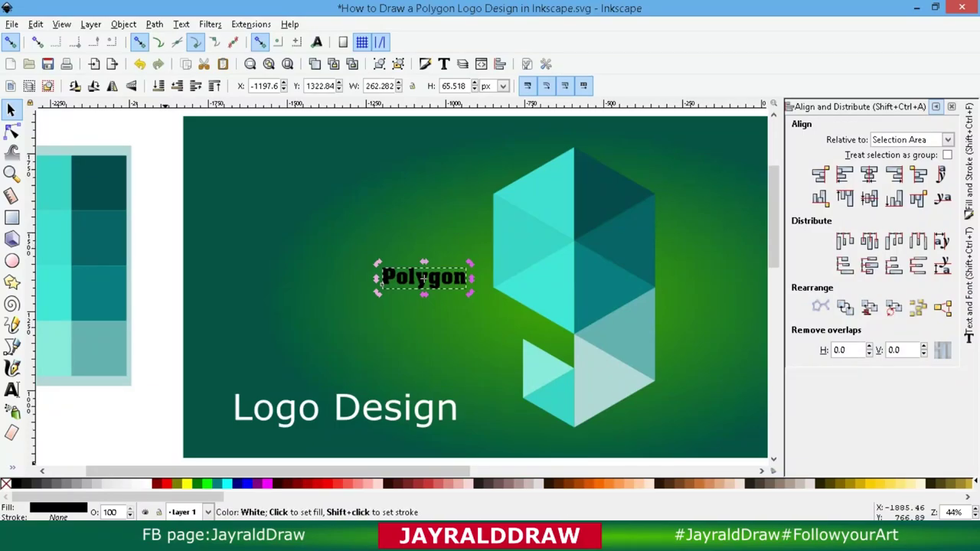
# Make Polygon white, move it lower left, and enlarge it to about 117 pt
pyautogui.click(146, 483)
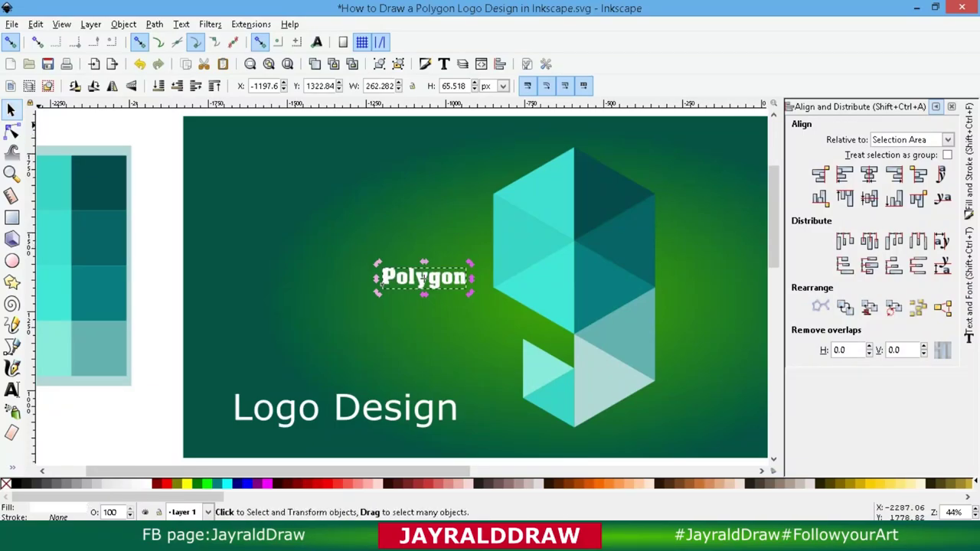
pyautogui.moveTo(180, 289); pyautogui.dragTo(68, 304)
pyautogui.hotkey('ctrl', 'z')
pyautogui.moveTo(424, 277)
pyautogui.mouseDown()
pyautogui.moveTo(304, 330)
pyautogui.moveTo(335, 340)
pyautogui.moveTo(265, 348)
pyautogui.moveTo(241, 366)
pyautogui.mouseUp()
pyautogui.moveTo(427, 324); pyautogui.dragTo(429, 307)
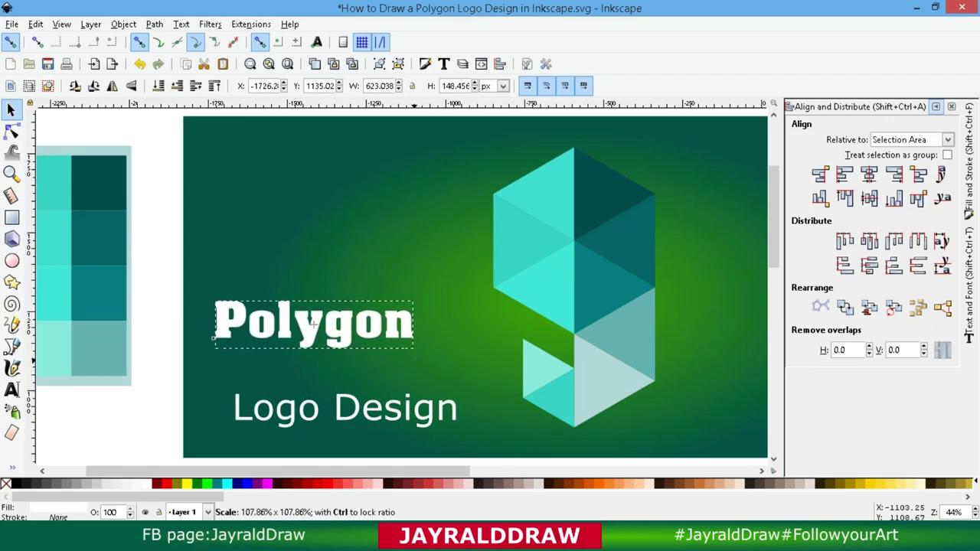
# Shrink Logo Design beneath the title, then reselect Polygon in Text and Font
pyautogui.click(344, 408)
pyautogui.moveTo(226, 426); pyautogui.dragTo(265, 418)
pyautogui.press('3')
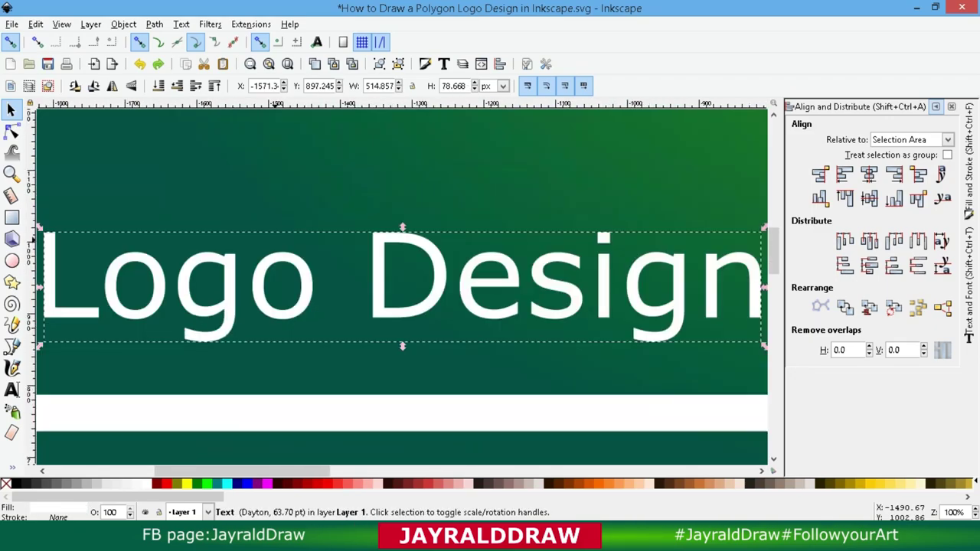
pyautogui.press('5')
pyautogui.hscroll(2, 475, 288)
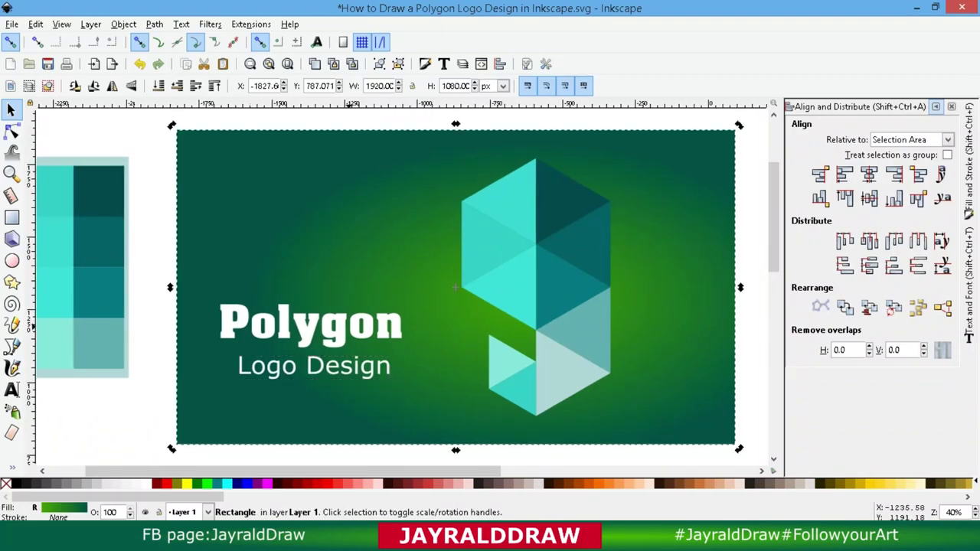
pyautogui.press('Escape')
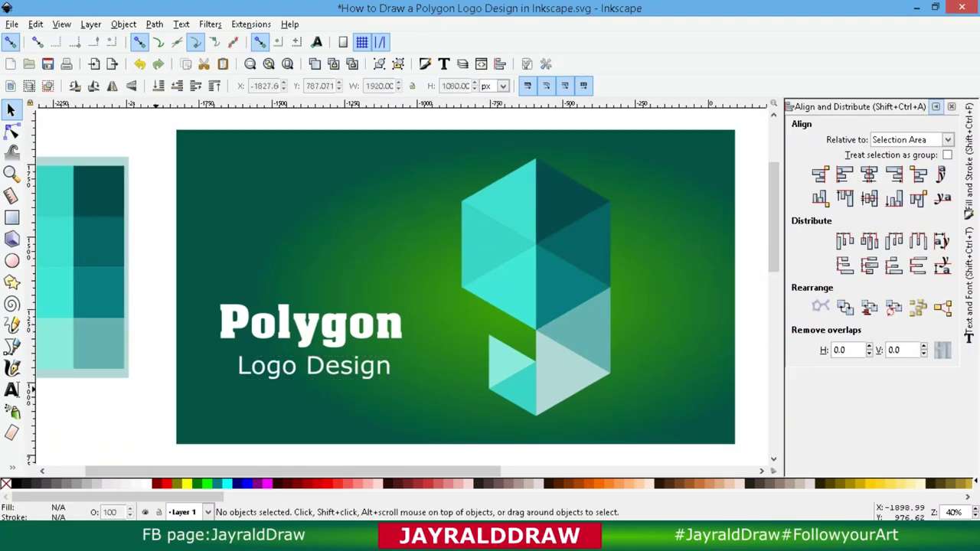
pyautogui.click(310, 322)
pyautogui.click(444, 64)
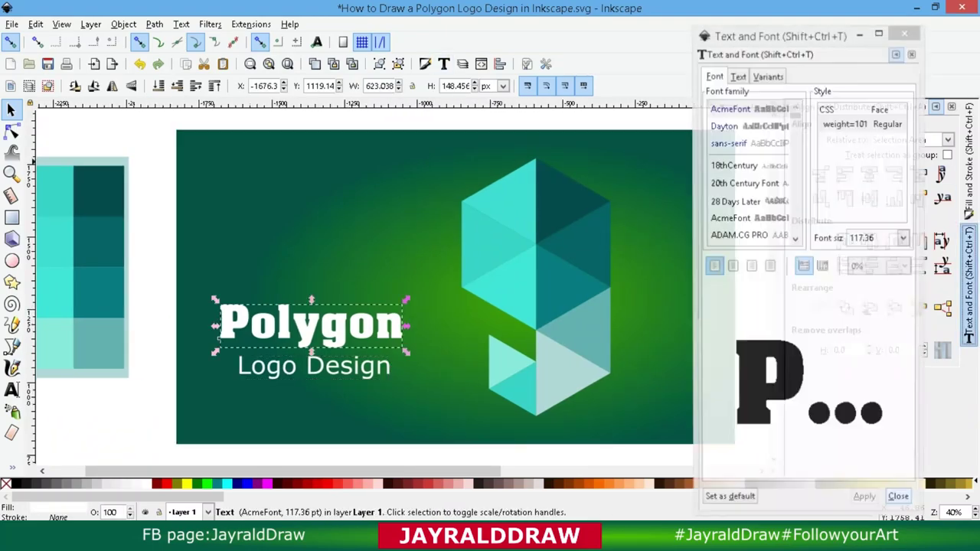
# Replace the g with spaces so the title reads 'Poly on', and enlarge it
pyautogui.click(738, 76)
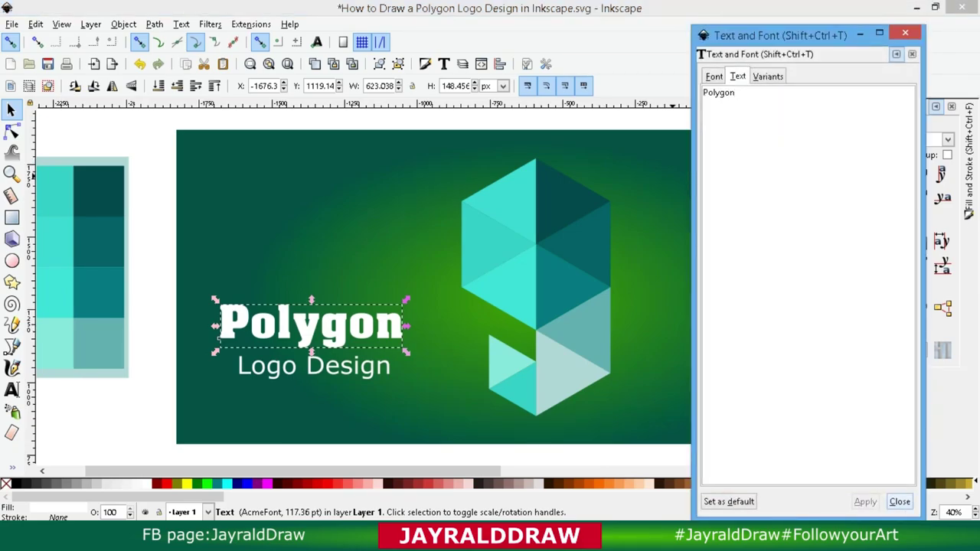
pyautogui.press('BackSpace')
pyautogui.click(865, 501)
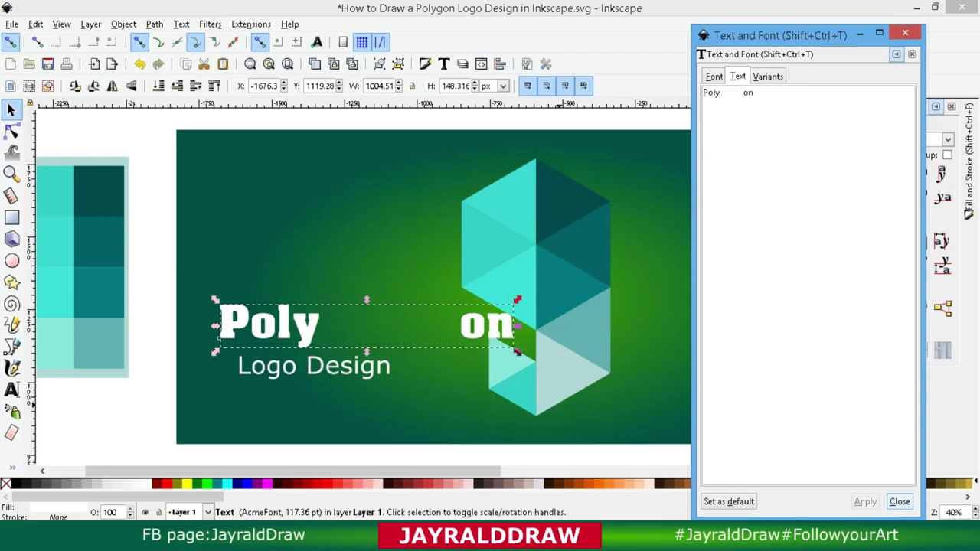
pyautogui.click(897, 54)
pyautogui.moveTo(518, 299); pyautogui.dragTo(665, 276)
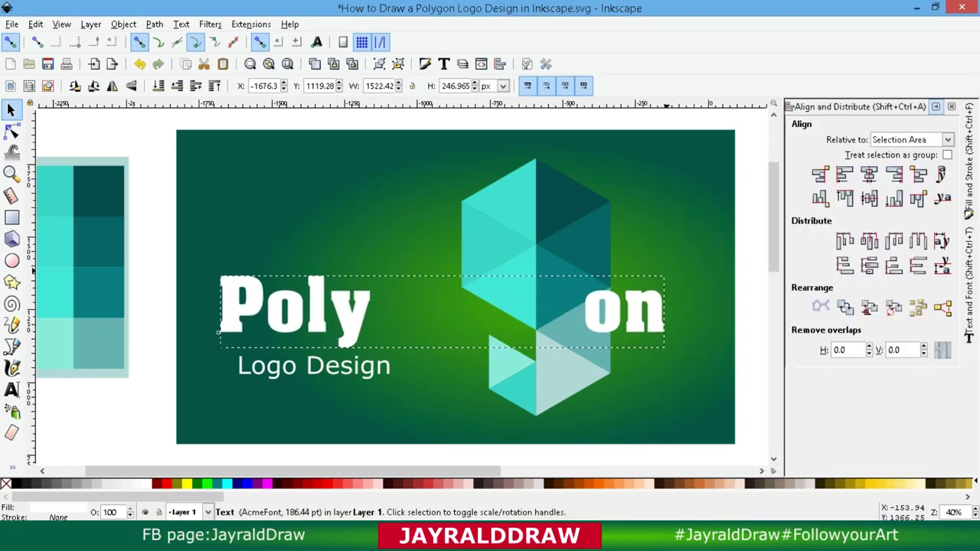
# Move the hexagon into the gap and centre the Poly on text vertically on it
pyautogui.click(536, 229)
pyautogui.moveTo(536, 230); pyautogui.dragTo(456, 230)
pyautogui.click(299, 306)
pyautogui.moveTo(665, 349); pyautogui.dragTo(620, 310)
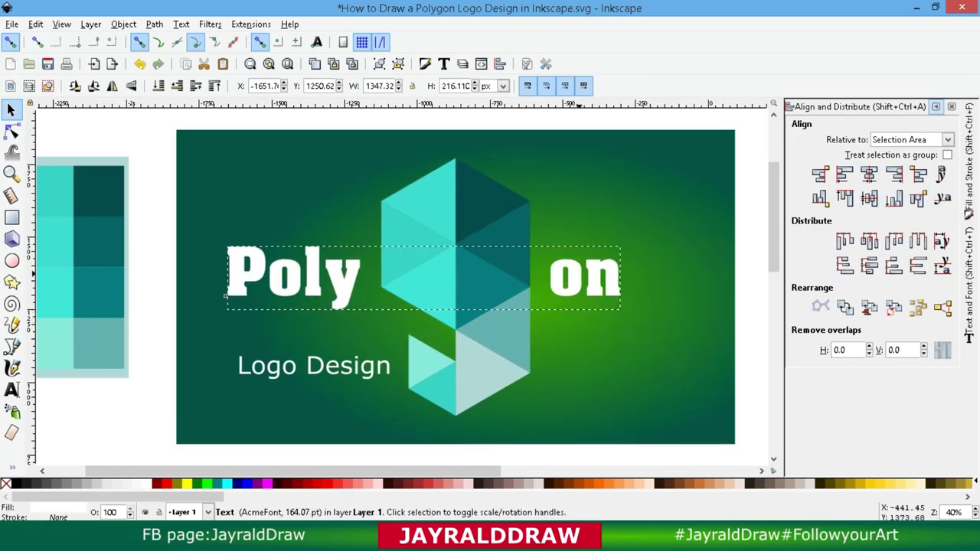
pyautogui.moveTo(291, 283); pyautogui.dragTo(291, 257)
pyautogui.keyDown('shift'); pyautogui.click(475, 367); pyautogui.keyUp('shift')
pyautogui.click(869, 198)
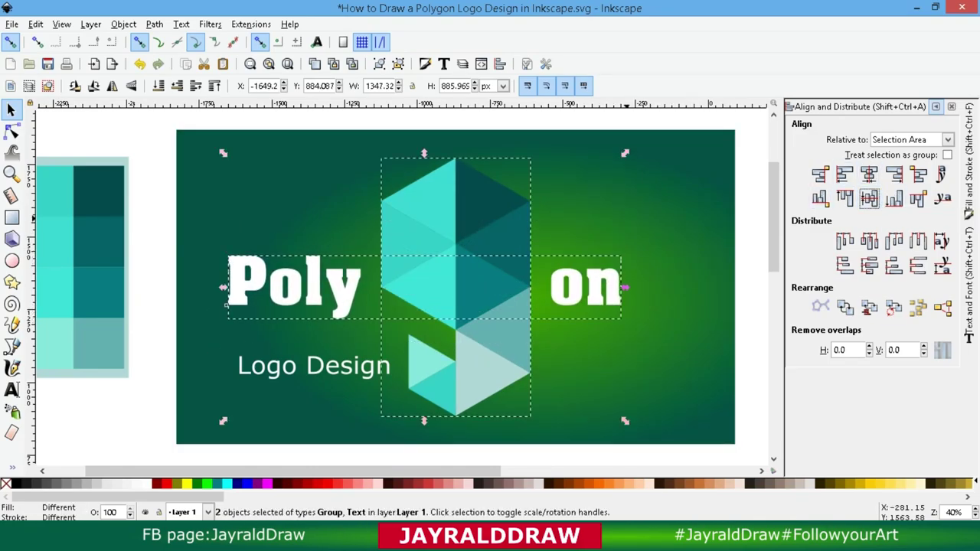
# Centre the hexagon horizontally on the Poly on text and then on the background
pyautogui.click(869, 175)
pyautogui.keyDown('shift'); pyautogui.click(682, 290); pyautogui.keyUp('shift')
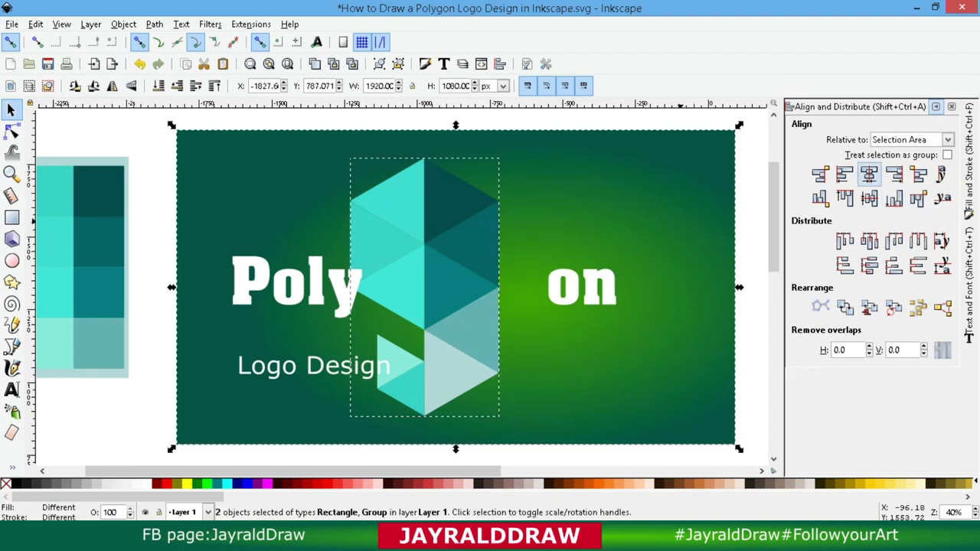
pyautogui.click(869, 174)
pyautogui.press('Escape')
# Shrink the Logo Design text and the hexagon, and narrow the Poly on lettering
pyautogui.click(314, 365)
pyautogui.moveTo(395, 379)
pyautogui.mouseDown()
pyautogui.moveTo(341, 339)
pyautogui.moveTo(586, 198)
pyautogui.moveTo(279, 404)
pyautogui.mouseUp()
pyautogui.click(456, 229)
pyautogui.moveTo(531, 416); pyautogui.dragTo(508, 377)
pyautogui.click(299, 283)
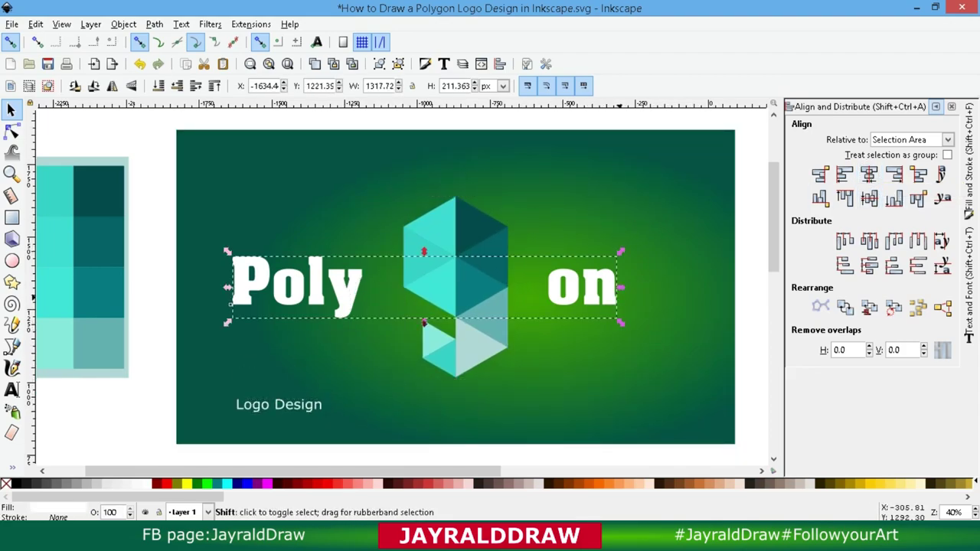
pyautogui.moveTo(619, 288); pyautogui.dragTo(601, 287)
# Centre the Poly on text and hexagon horizontally on the background; move Logo Design to top centre
pyautogui.keyDown('shift'); pyautogui.click(456, 230); pyautogui.keyUp('shift')
pyautogui.click(869, 175)
pyautogui.keyDown('shift'); pyautogui.click(307, 283); pyautogui.keyUp('shift')
pyautogui.keyDown('shift'); pyautogui.click(732, 184); pyautogui.keyUp('shift')
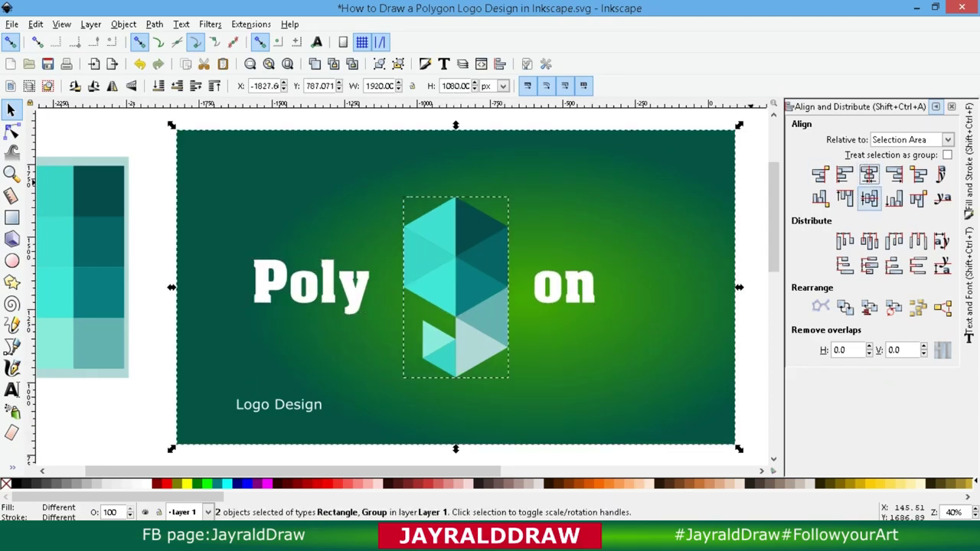
pyautogui.press('Escape')
pyautogui.moveTo(279, 405); pyautogui.dragTo(454, 176)
# Group the Poly on lettering with the hexagon and shift the group slightly
pyautogui.click(264, 295)
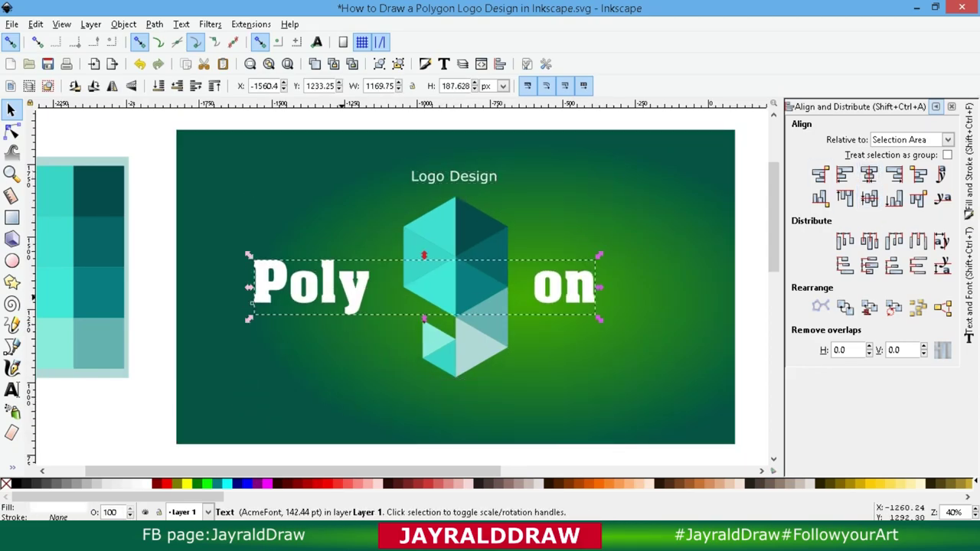
pyautogui.keyDown('shift'); pyautogui.click(456, 229); pyautogui.keyUp('shift')
pyautogui.hotkey('ctrl', 'g')
pyautogui.moveTo(459, 230); pyautogui.dragTo(473, 258)
# Centre the lettering-and-hexagon group on the background, then nudge it slightly down
pyautogui.keyDown('shift'); pyautogui.click(731, 184); pyautogui.keyUp('shift')
pyautogui.click(869, 175)
pyautogui.click(893, 199)
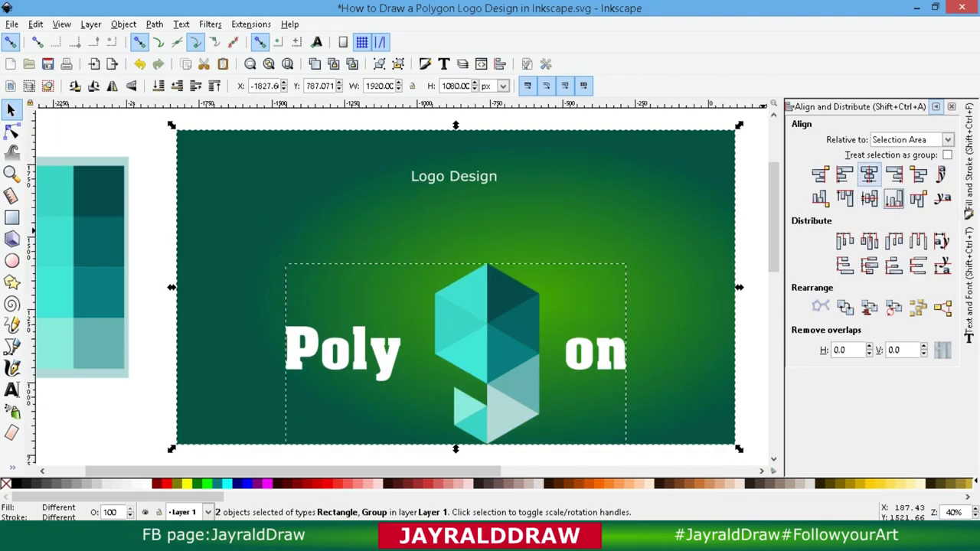
pyautogui.click(869, 200)
pyautogui.click(493, 225)
pyautogui.press('Down')
pyautogui.press('Down')
pyautogui.press('Down')
pyautogui.press('Down')
pyautogui.press('Down')
pyautogui.press('Down')
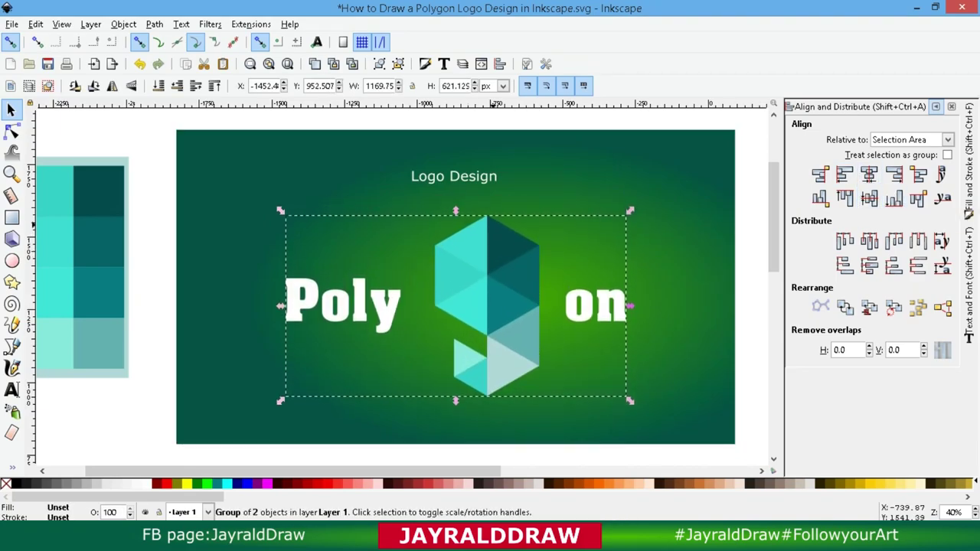
# Centre Logo Design horizontally on the background and align it to the top edge
pyautogui.click(229, 230)
pyautogui.click(454, 176)
pyautogui.keyDown('shift'); pyautogui.click(230, 230); pyautogui.keyUp('shift')
pyautogui.click(869, 200)
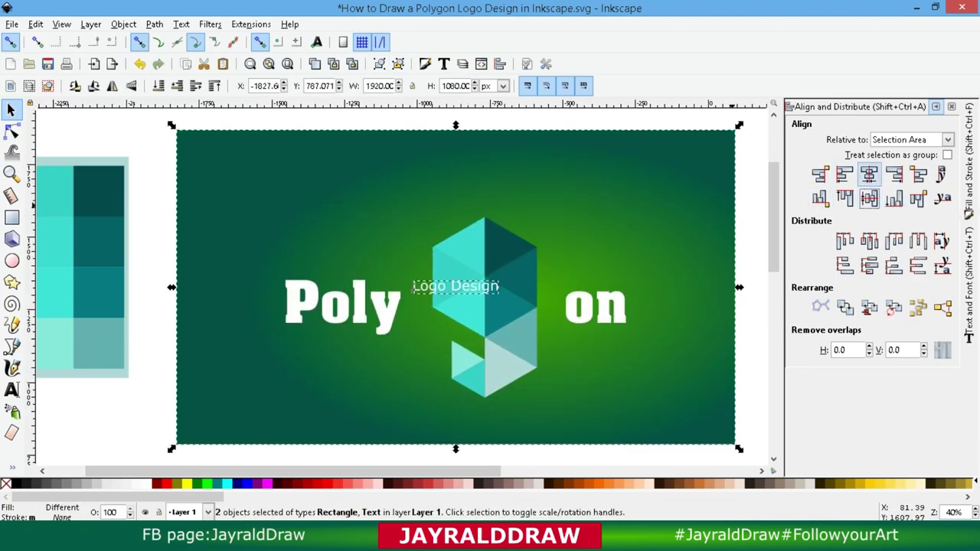
pyautogui.click(845, 199)
pyautogui.click(229, 229)
pyautogui.click(455, 135)
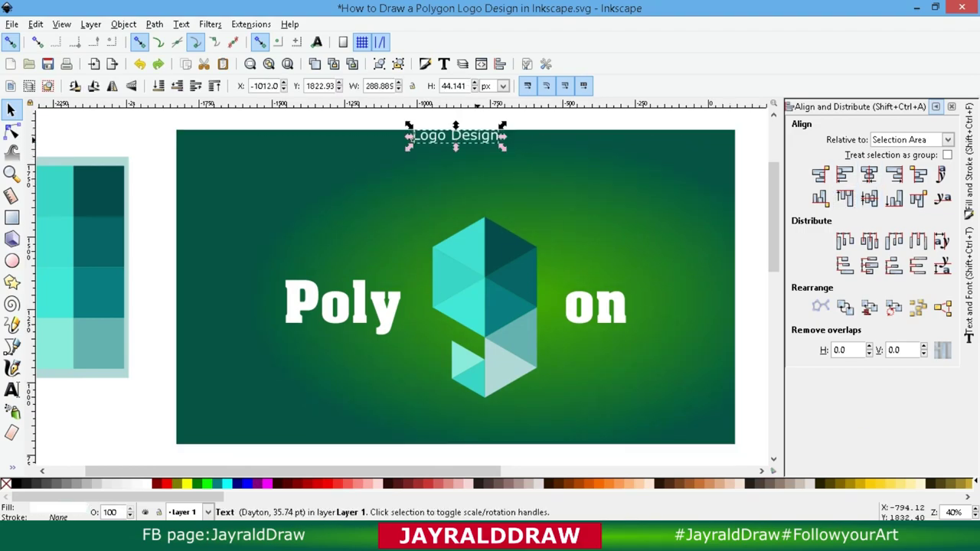
# Place the small Logo Design line just above Poly
pyautogui.press('3')
pyautogui.press('-')
pyautogui.press('-')
pyautogui.press('-')
pyautogui.hotkey('shift', 'Down')
pyautogui.hotkey('shift', 'Down')
pyautogui.hotkey('shift', 'Down')
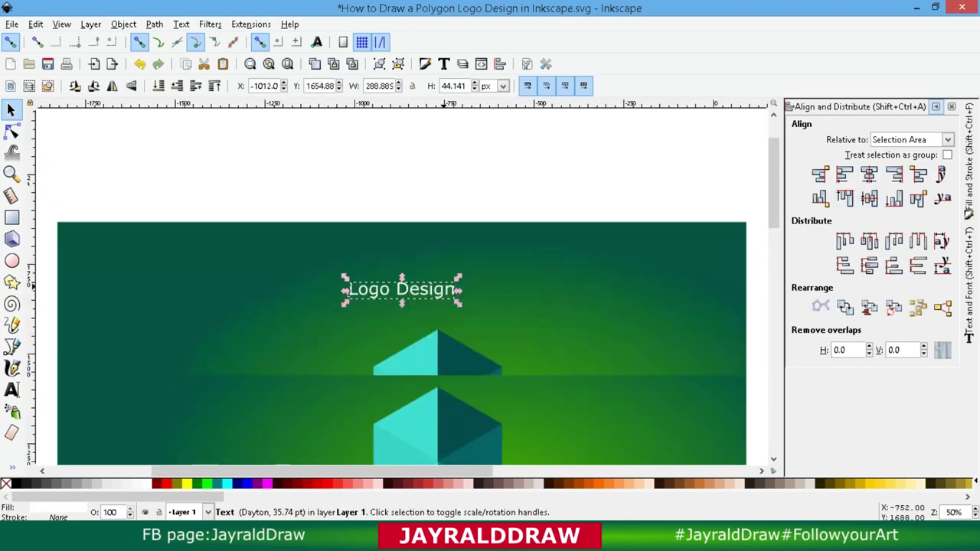
pyautogui.scroll(-4, 402, 287)
pyautogui.press('-')
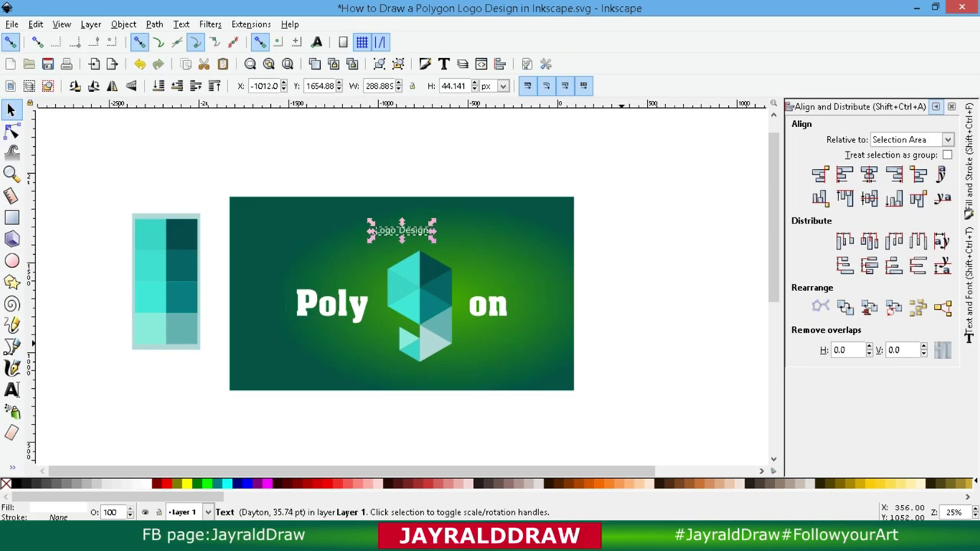
pyautogui.moveTo(402, 230); pyautogui.dragTo(337, 278)
pyautogui.press('Escape')
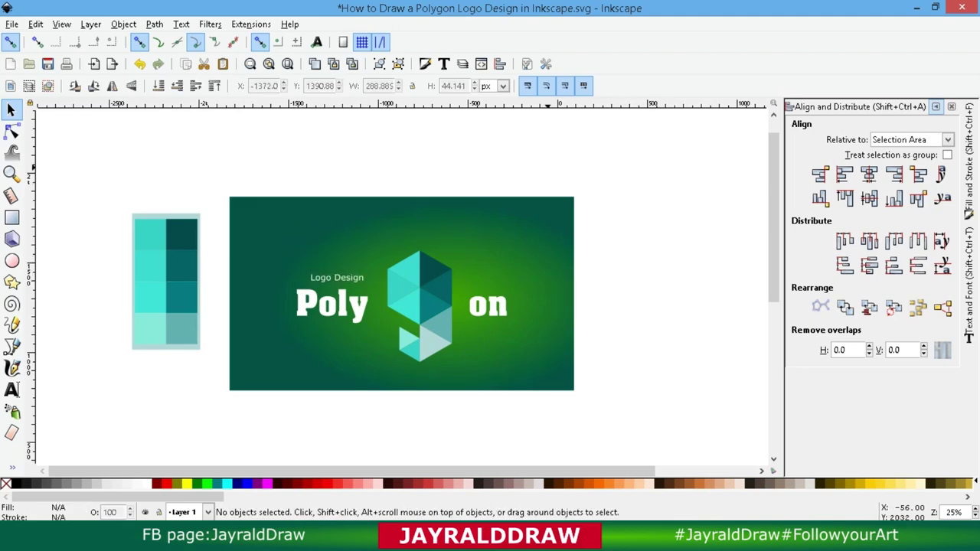